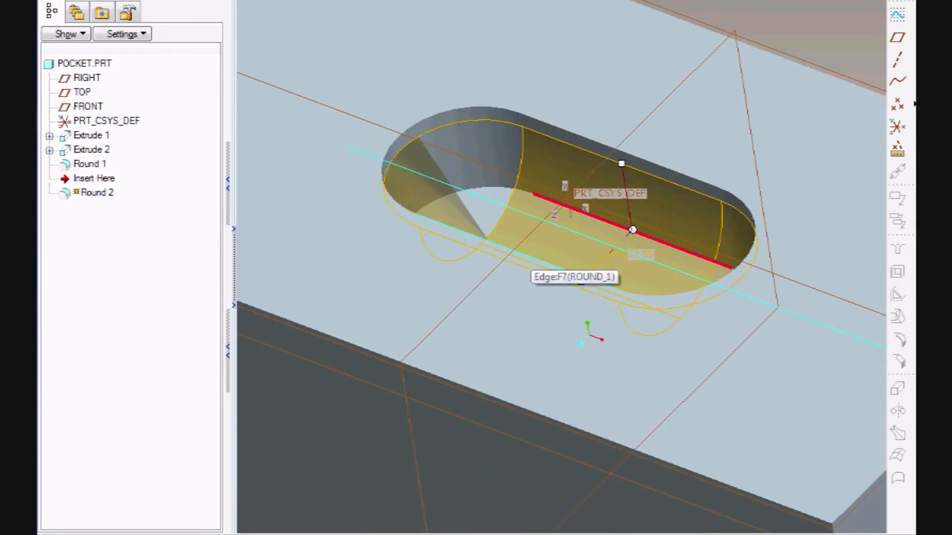
Try to round the pocket's bottom edge with a radius of 12.50.
click(580, 281)
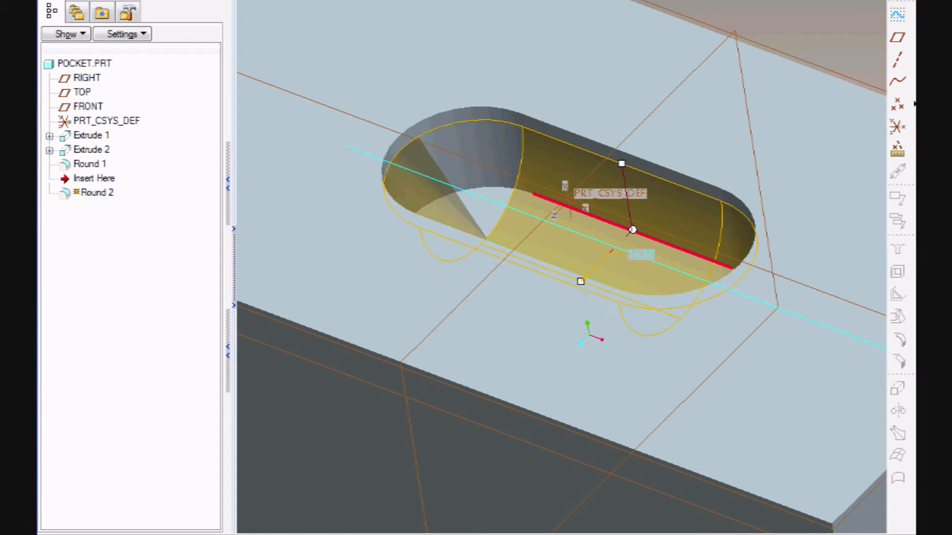
double_click(640, 254)
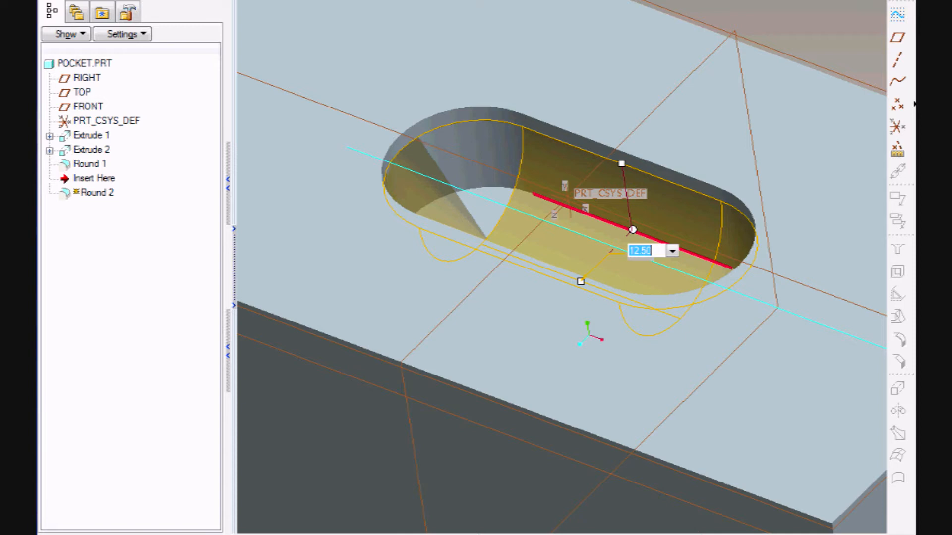
key(Return)
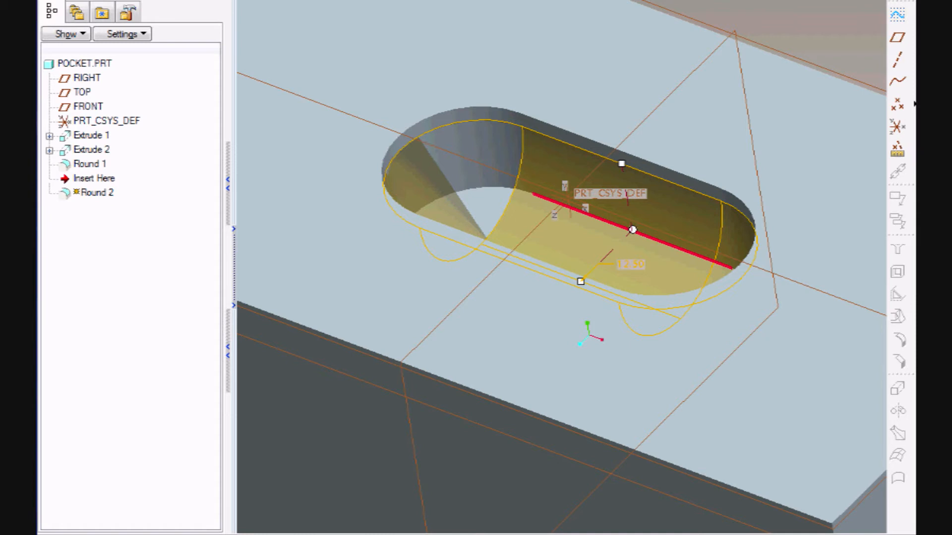
key(Return)
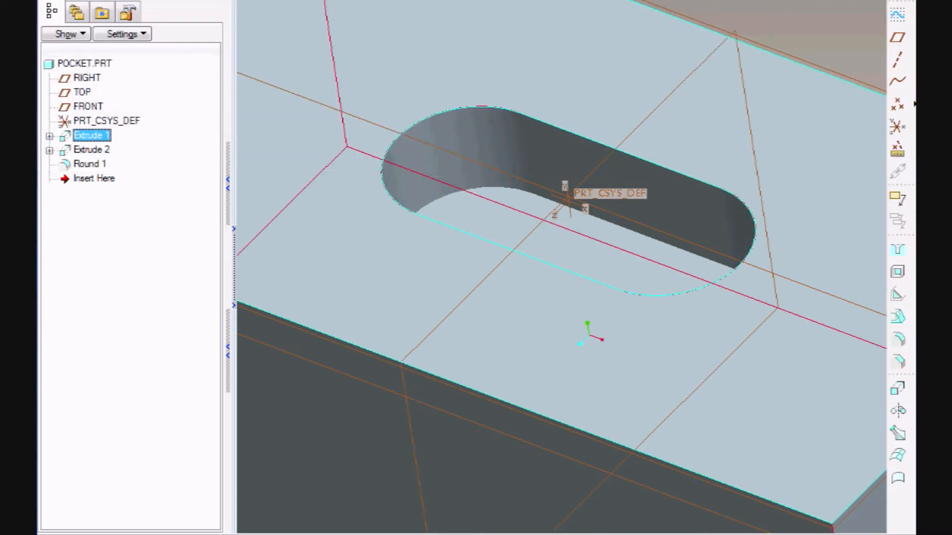
Suppress the pocket cut Extrude 2 together with Round 1.
click(92, 149)
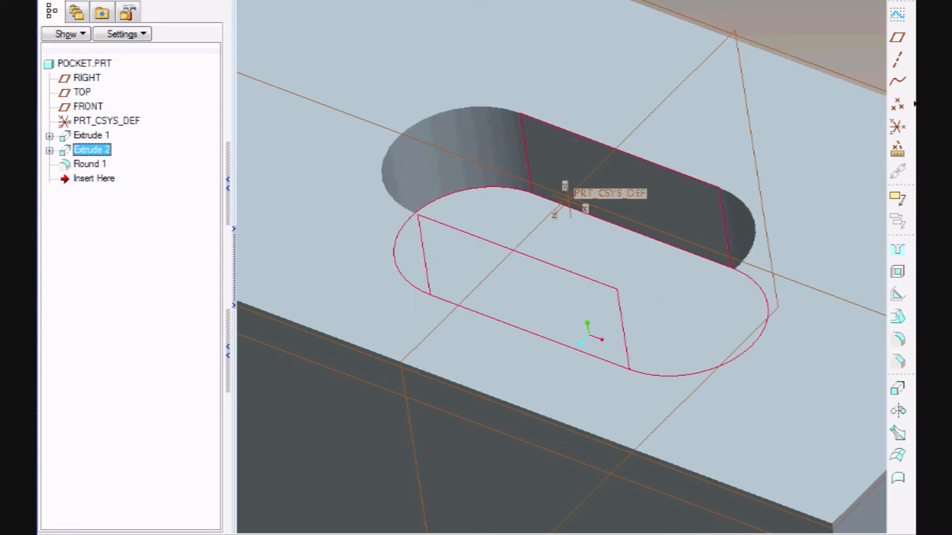
ctrl+click(90, 164)
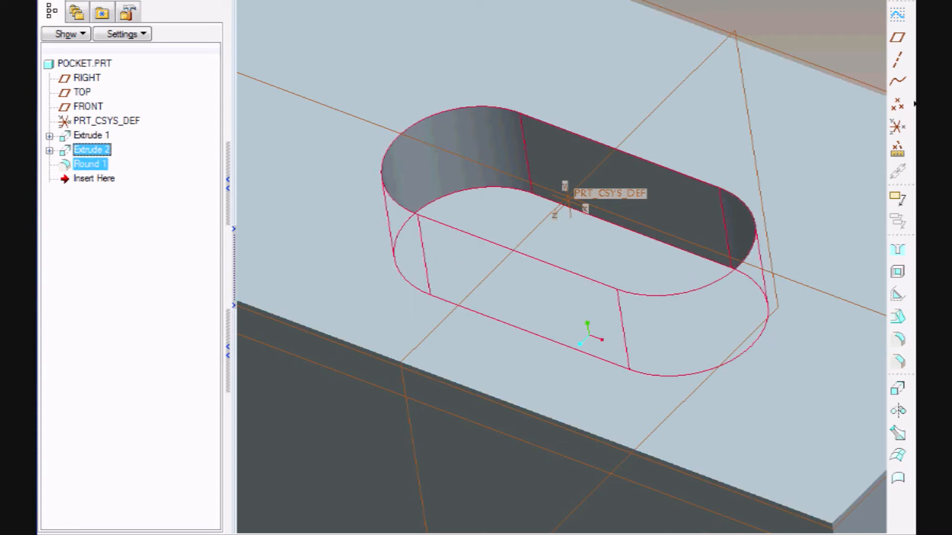
right_click(85, 151)
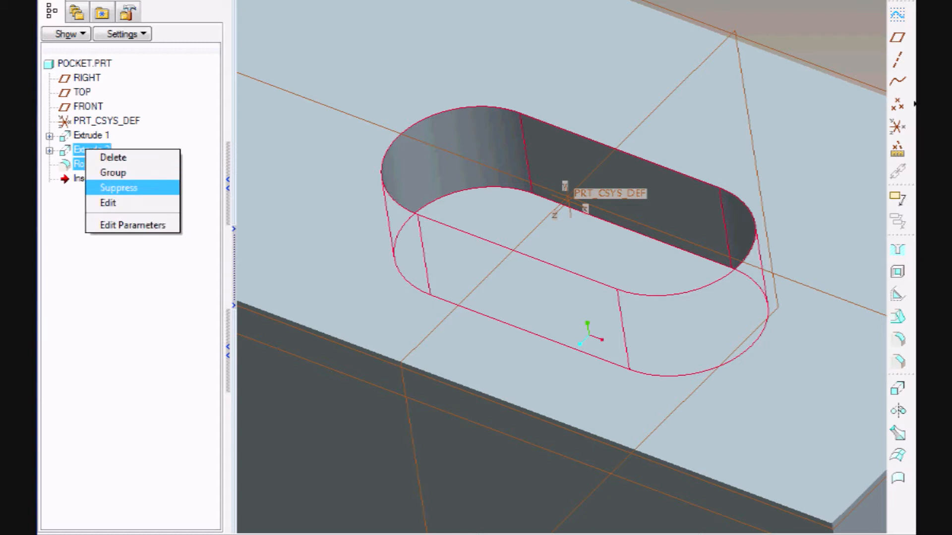
click(107, 187)
key(Return)
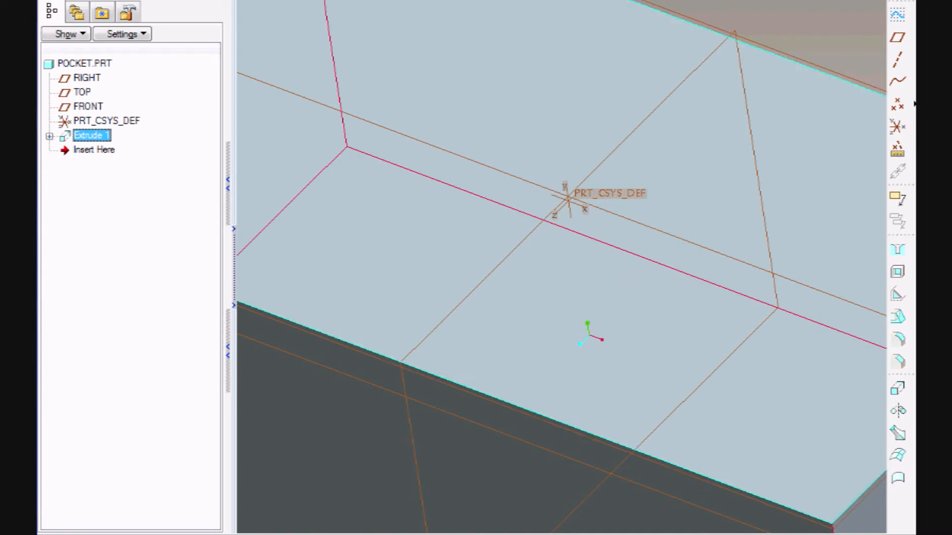
Start a sketch on the block's top face, using the RIGHT datum plane as reference with Right orientation and accepting the default sketch references.
scroll(577, 212, up, 4)
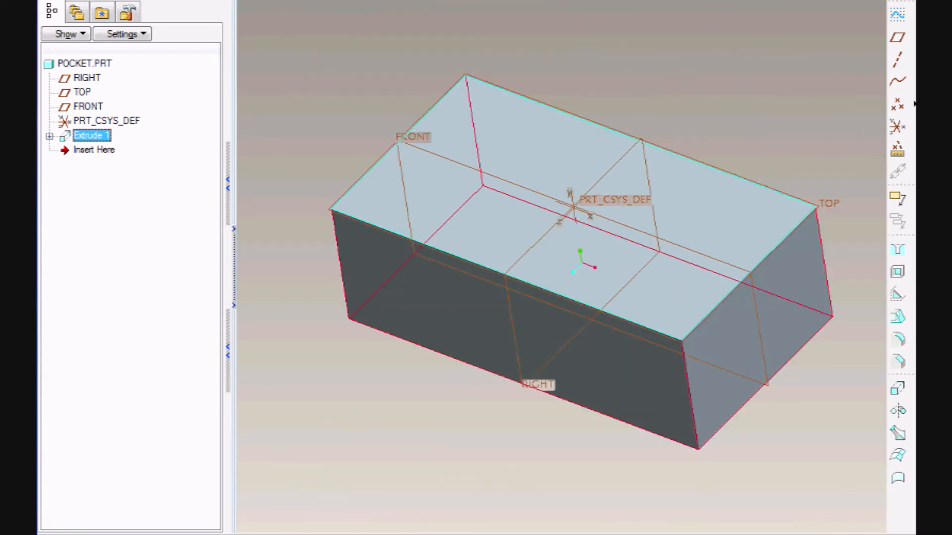
scroll(563, 223, down, 2)
scroll(564, 223, up, 1)
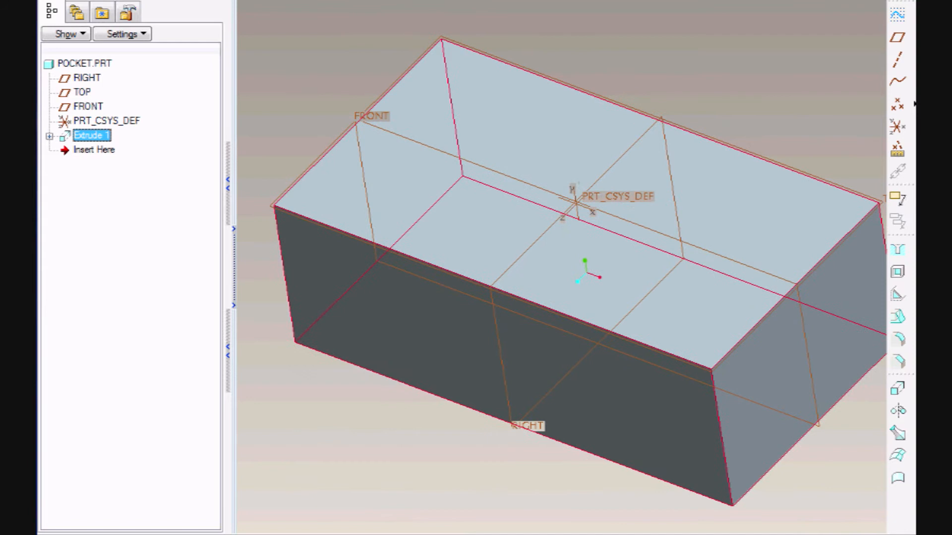
key(Escape)
click(898, 14)
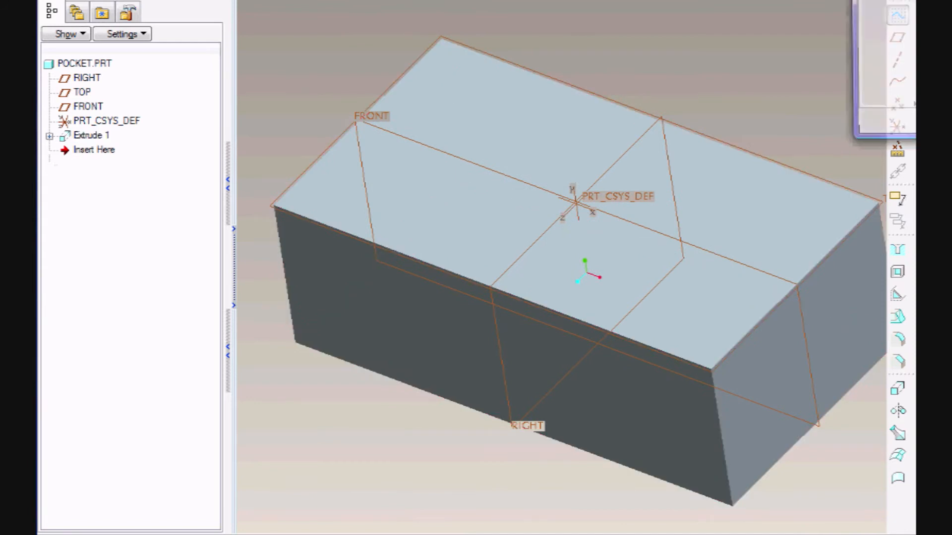
mouse_move(908, 0)
mouse_down()
mouse_move(853, 0)
mouse_move(347, 103)
mouse_up()
click(538, 136)
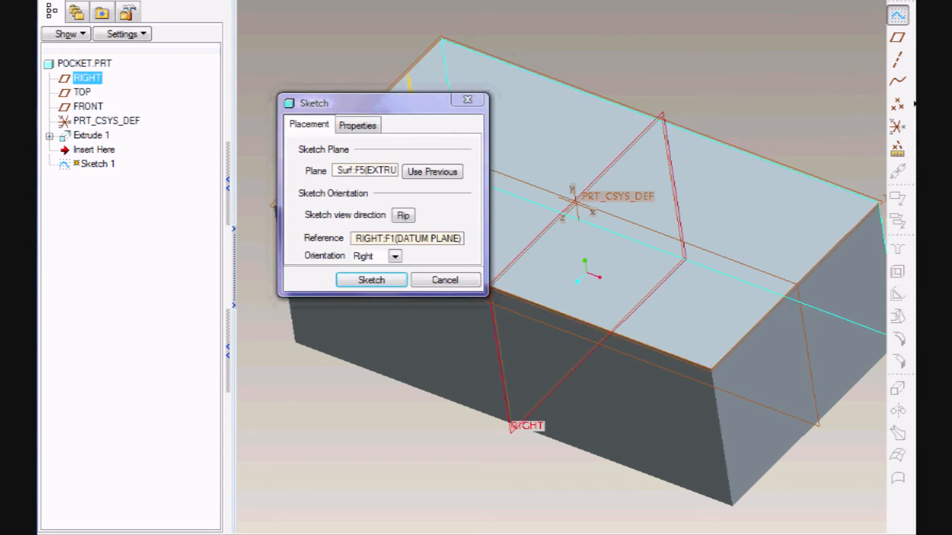
click(375, 280)
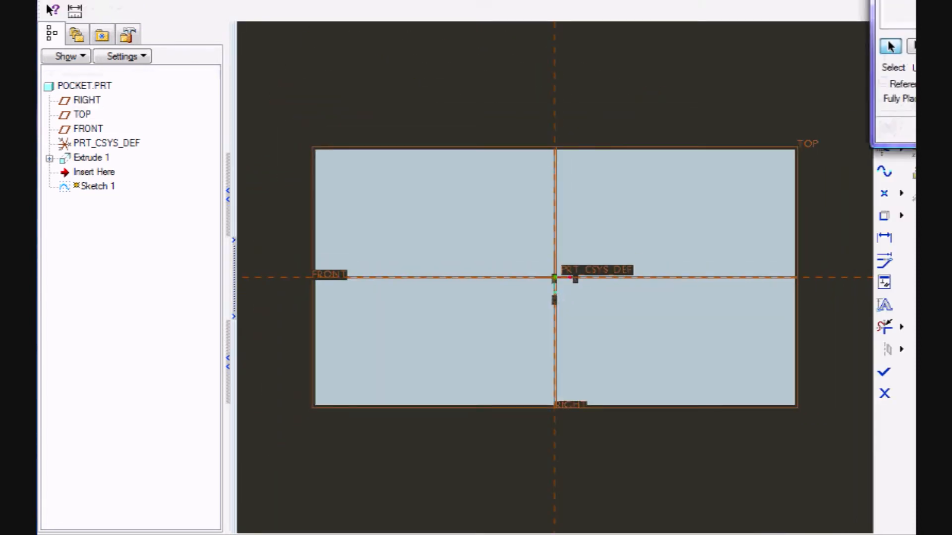
click(942, 131)
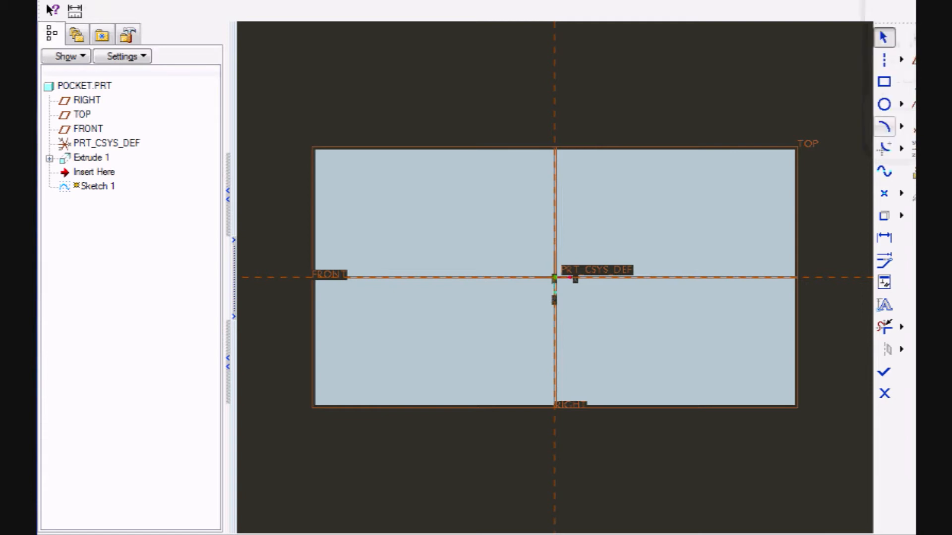
Add a vertical and a horizontal centerline through the part's origin.
click(884, 60)
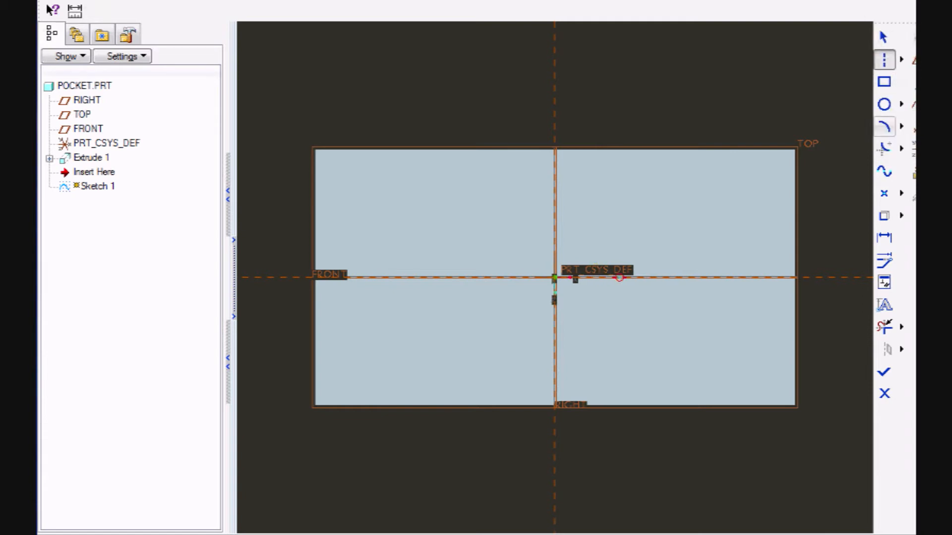
click(574, 277)
click(526, 278)
Sketch a rectangle about 66 by 23, symmetric about both centerlines, and turn off the model's shaded display.
click(884, 82)
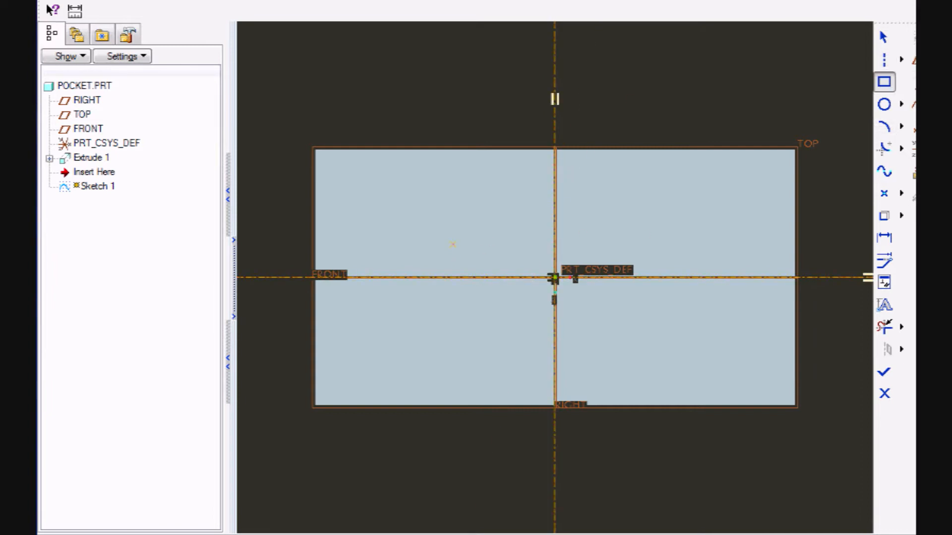
click(450, 241)
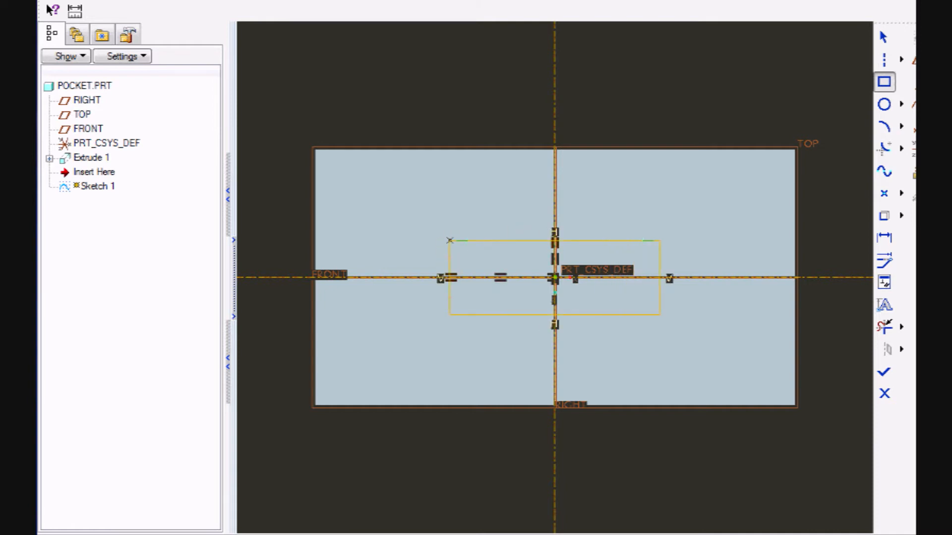
click(661, 315)
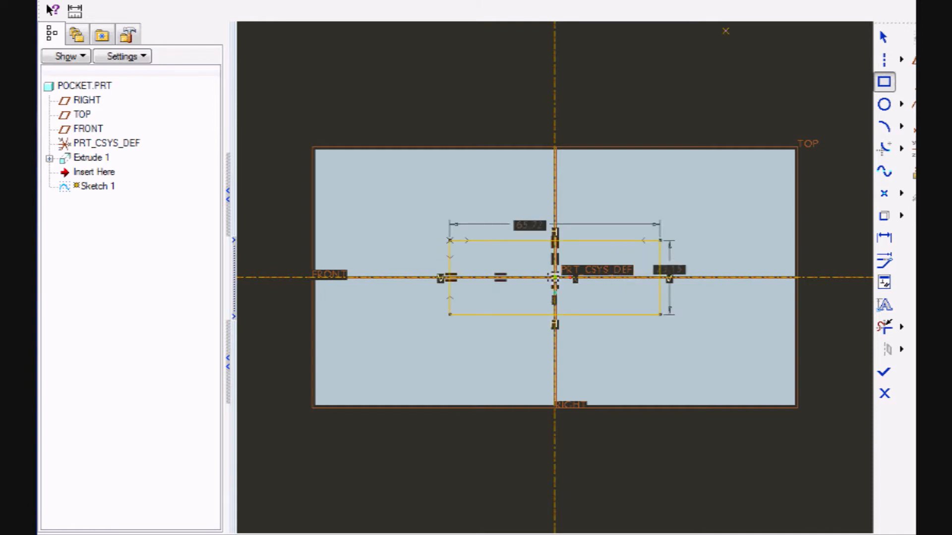
click(726, 3)
scroll(576, 282, down, 2)
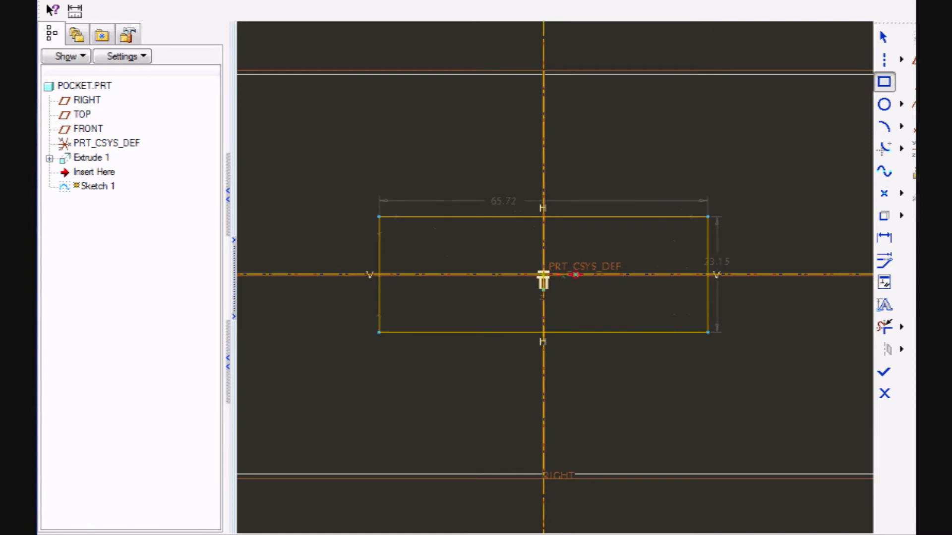
middle_click(483, 178)
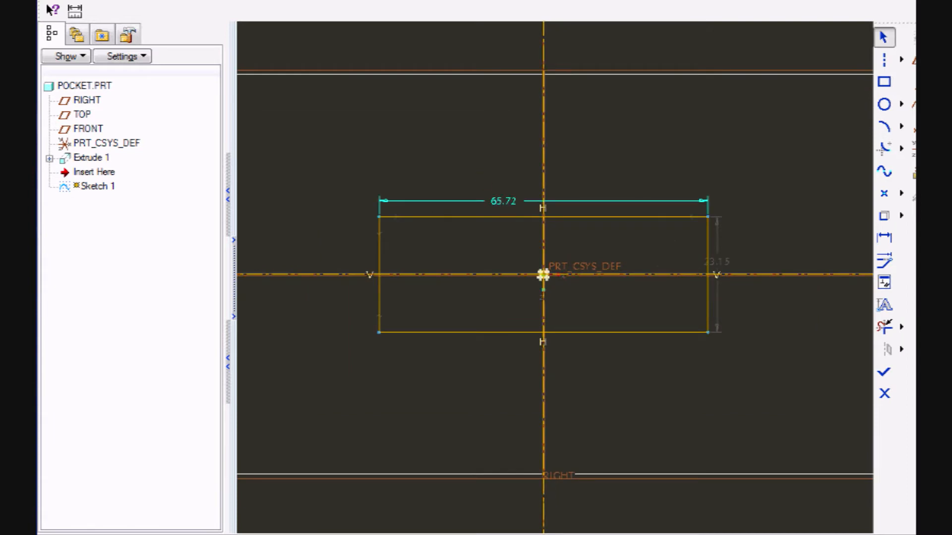
Set the rectangle's length to 70.
double_click(504, 201)
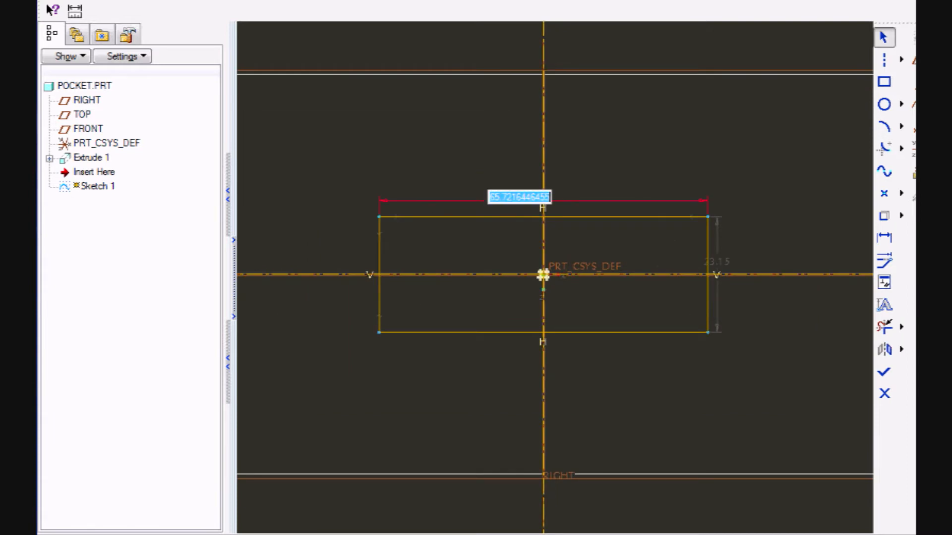
text(70)
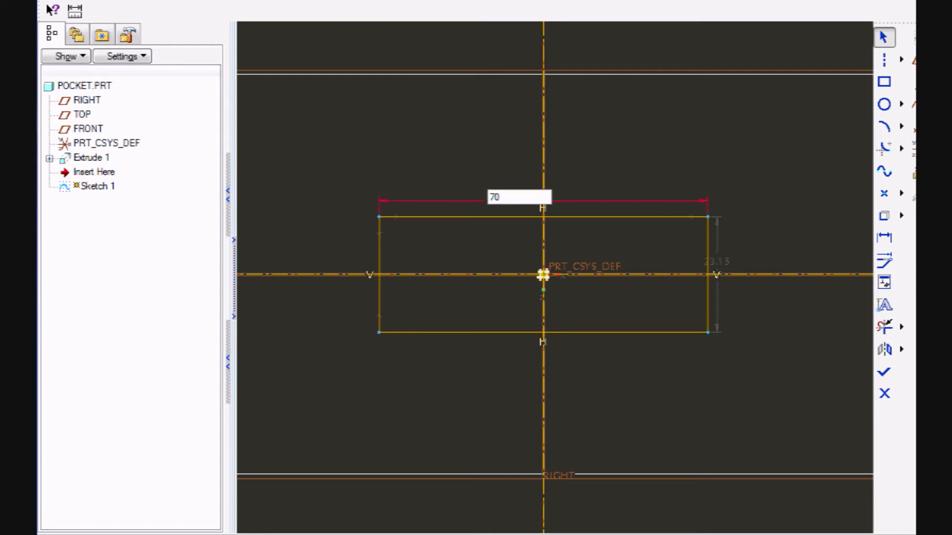
key(Return)
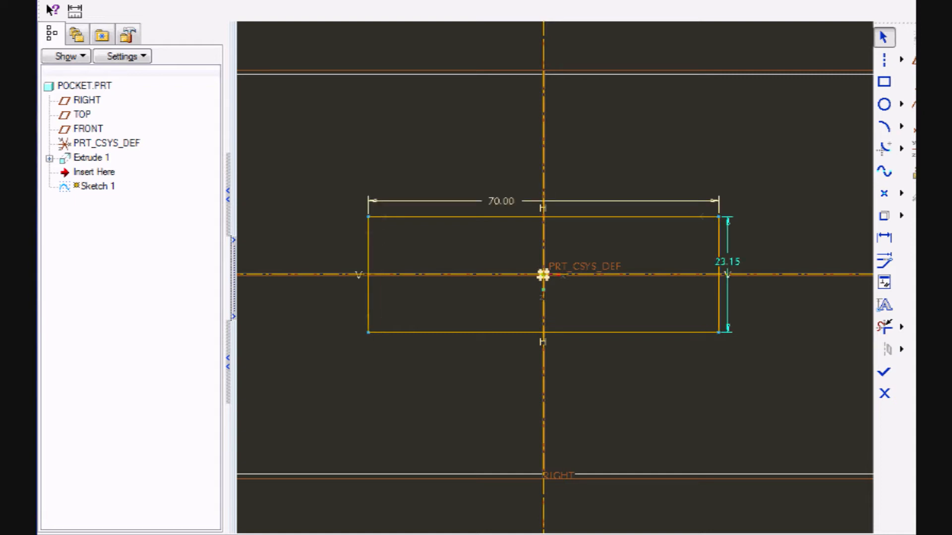
Draw a circle at the midpoint of each short side of the rectangle, passing through its corners.
click(884, 104)
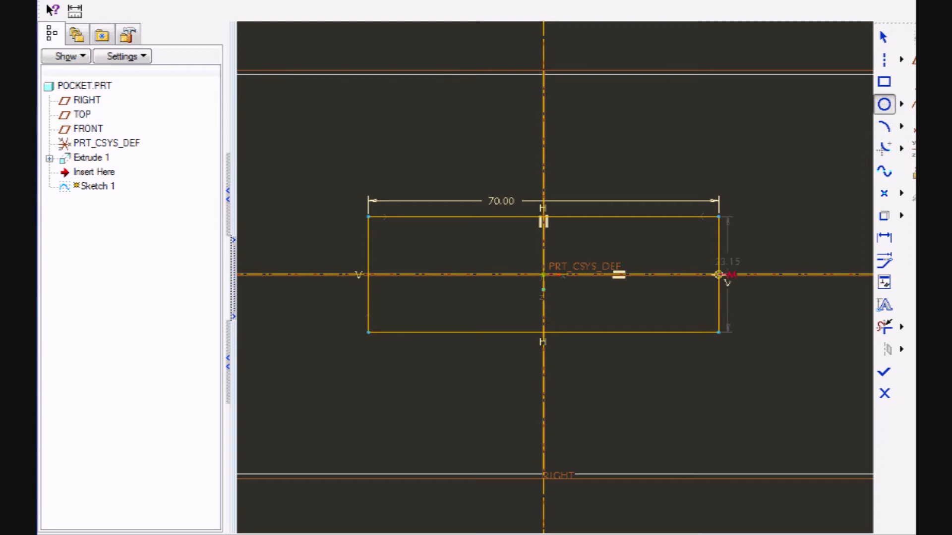
click(718, 275)
click(719, 217)
click(368, 275)
click(367, 217)
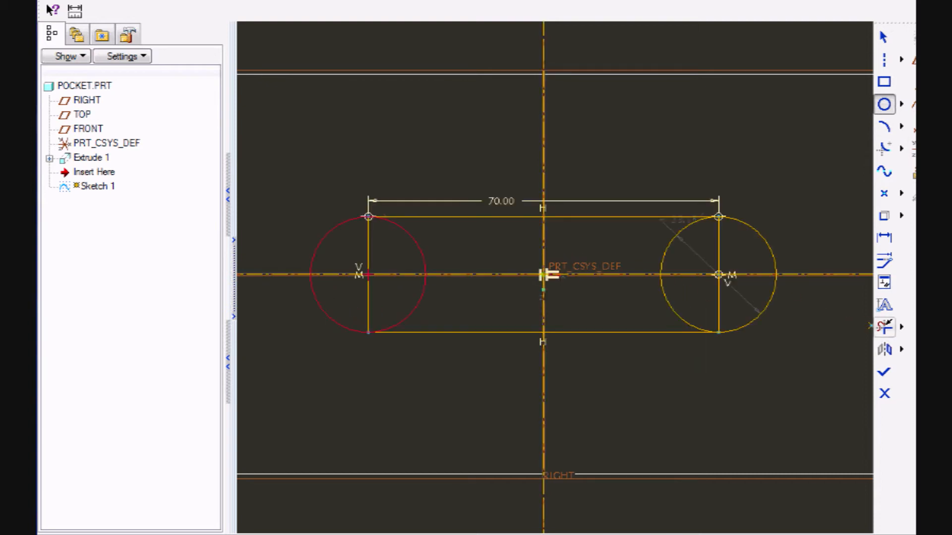
Trim away the rectangle's short sides and the inner circle halves to leave a closed slot outline.
click(884, 327)
mouse_move(734, 247)
mouse_down()
mouse_move(664, 251)
mouse_move(702, 304)
mouse_move(733, 305)
mouse_up()
mouse_move(422, 239)
mouse_down()
mouse_move(353, 251)
mouse_move(387, 304)
mouse_up()
click(410, 315)
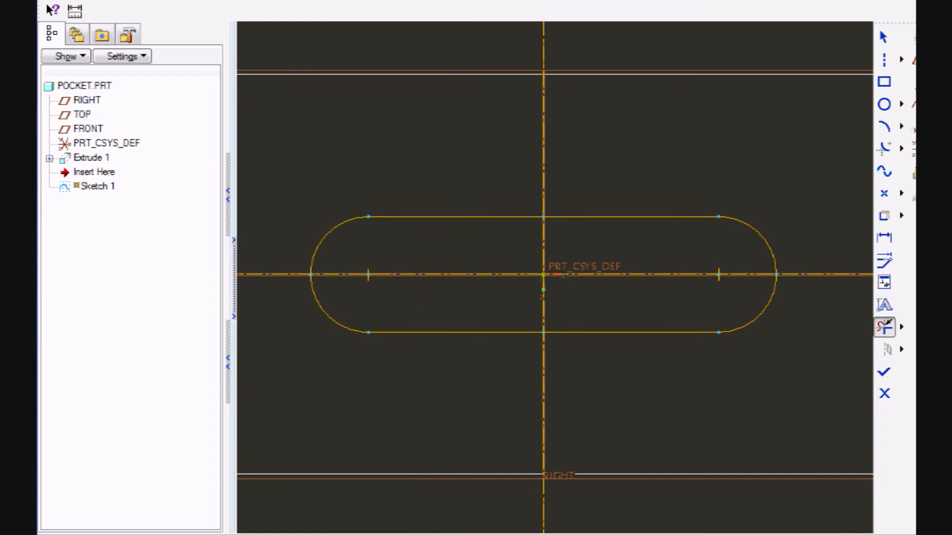
Set the radius of the slot's end arcs to 15 and finish the sketch.
click(884, 60)
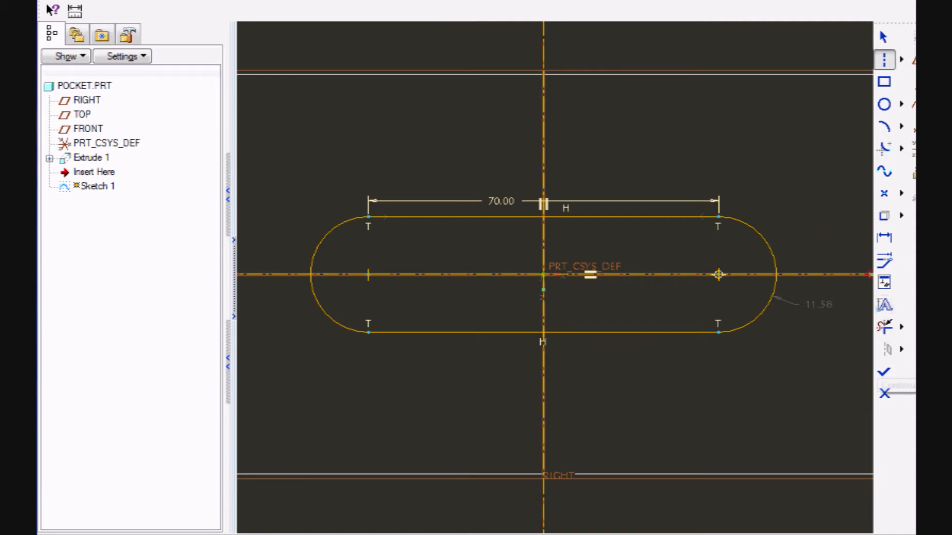
click(883, 37)
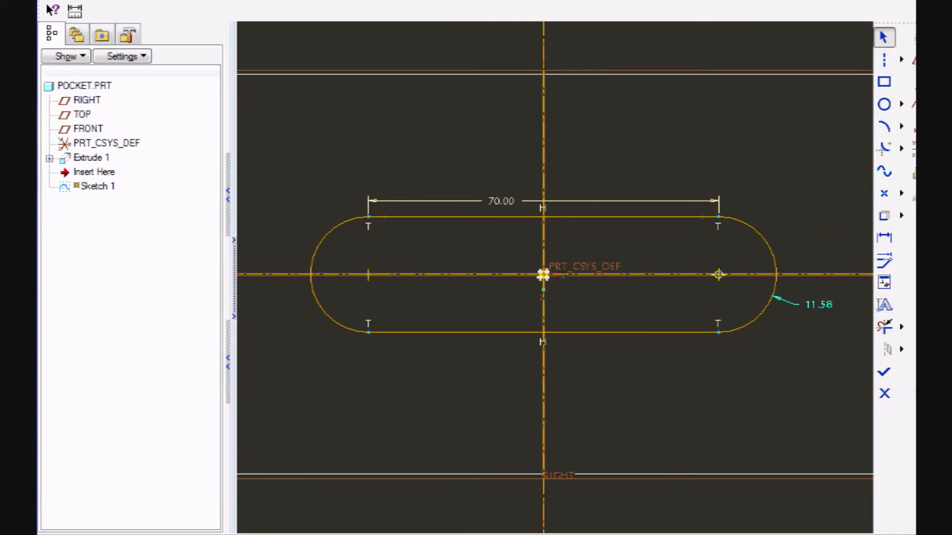
double_click(820, 304)
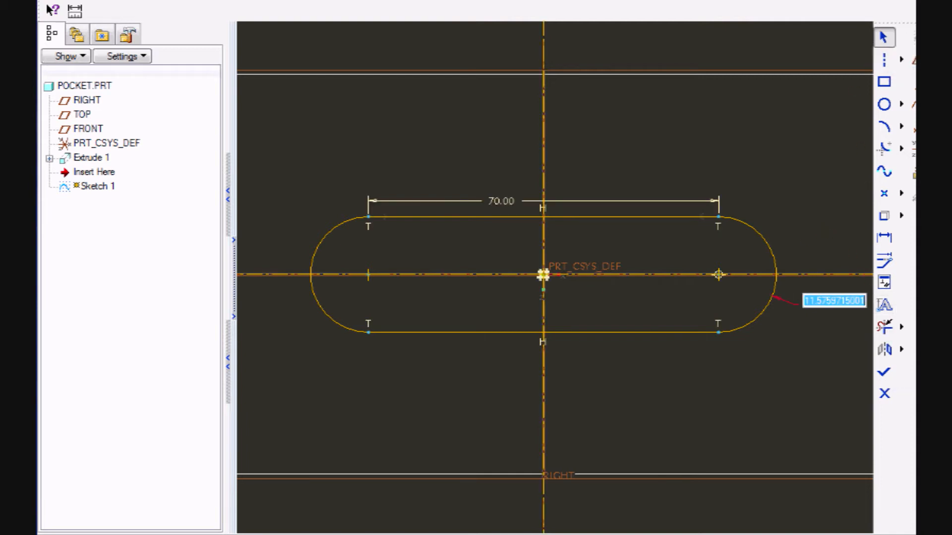
text(15)
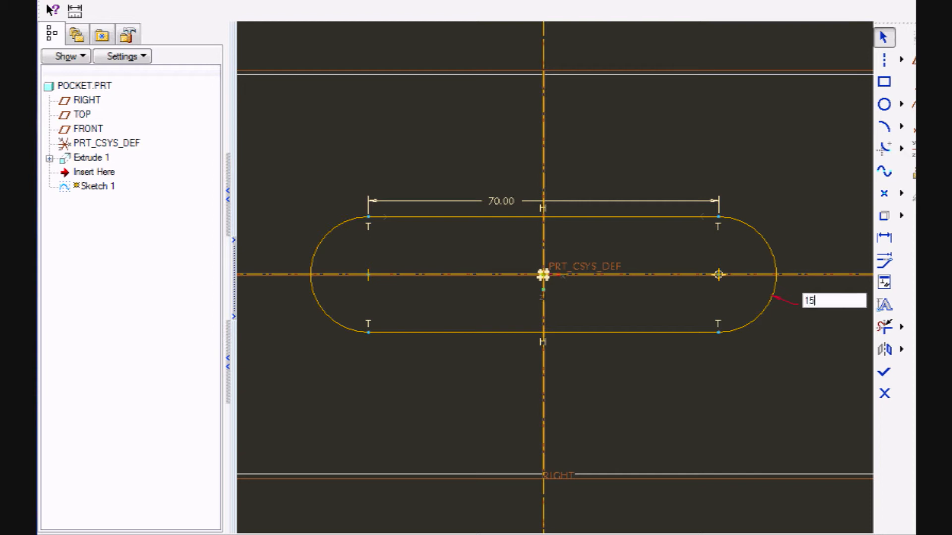
key(Return)
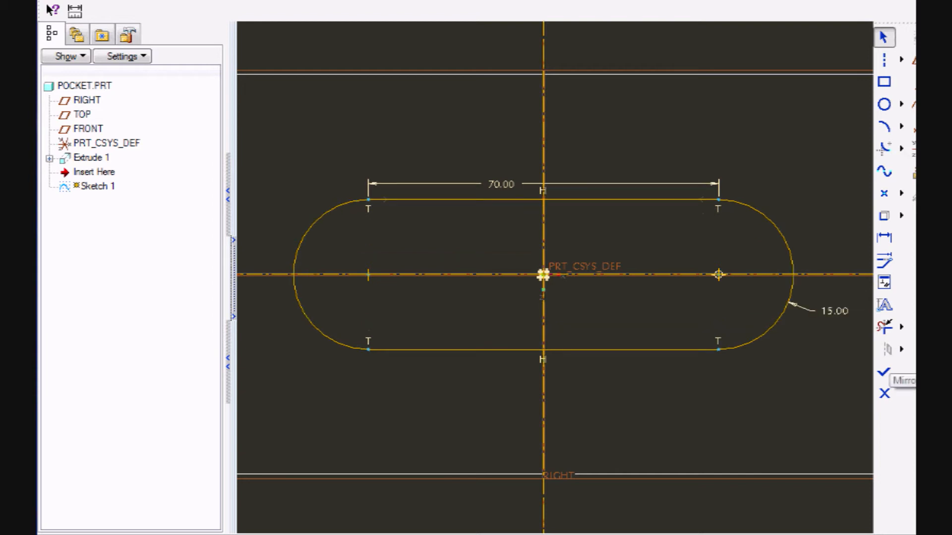
click(884, 372)
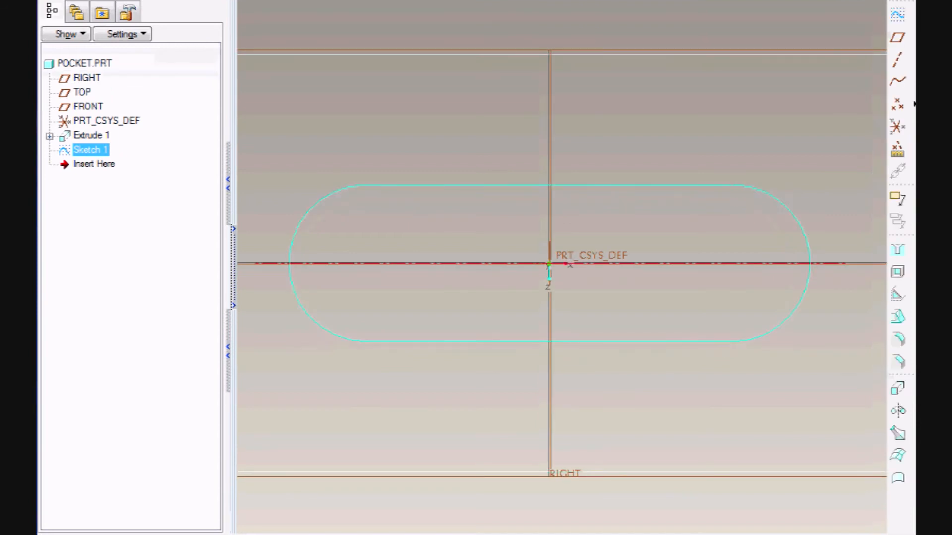
Start a sweep cut and select the entire slot outline sketch as its trajectory.
mouse_move(595, 317)
middle_down()
mouse_move(590, 223)
mouse_move(556, 238)
mouse_move(540, 223)
mouse_move(553, 236)
middle_up()
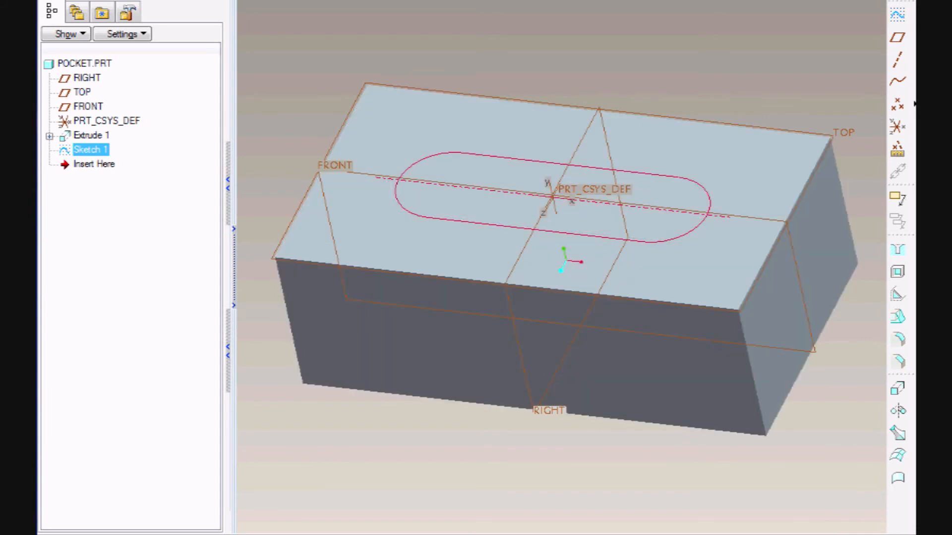
scroll(487, 151, down, 2)
scroll(487, 151, up, 1)
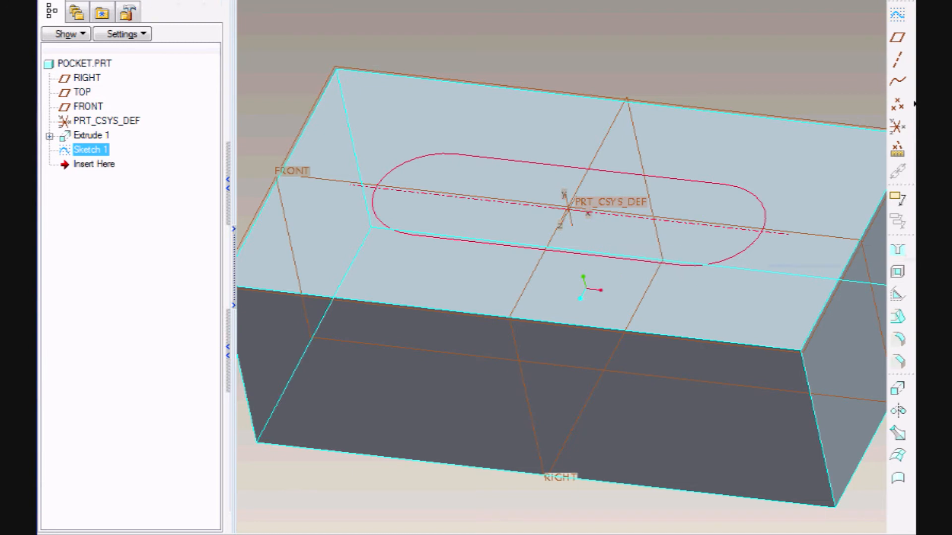
click(108, 0)
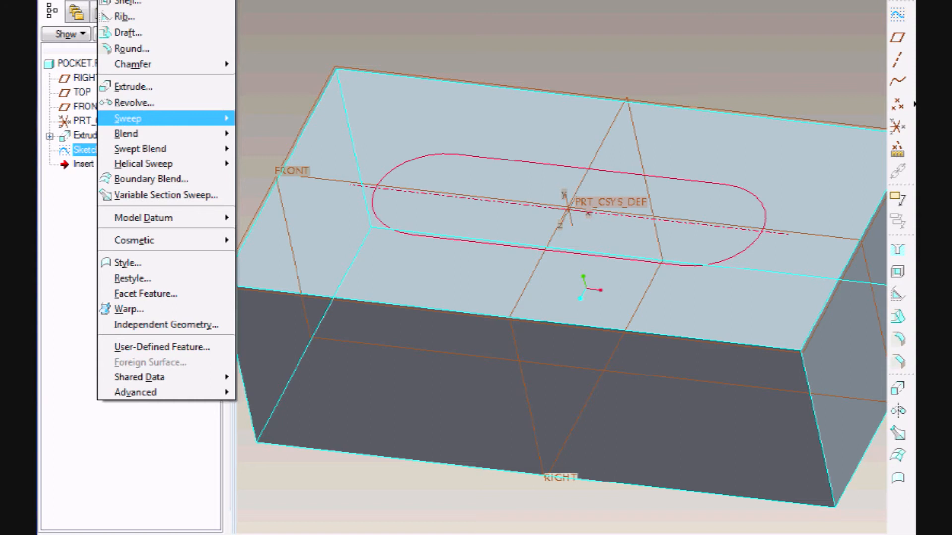
mouse_move(149, 119)
click(258, 147)
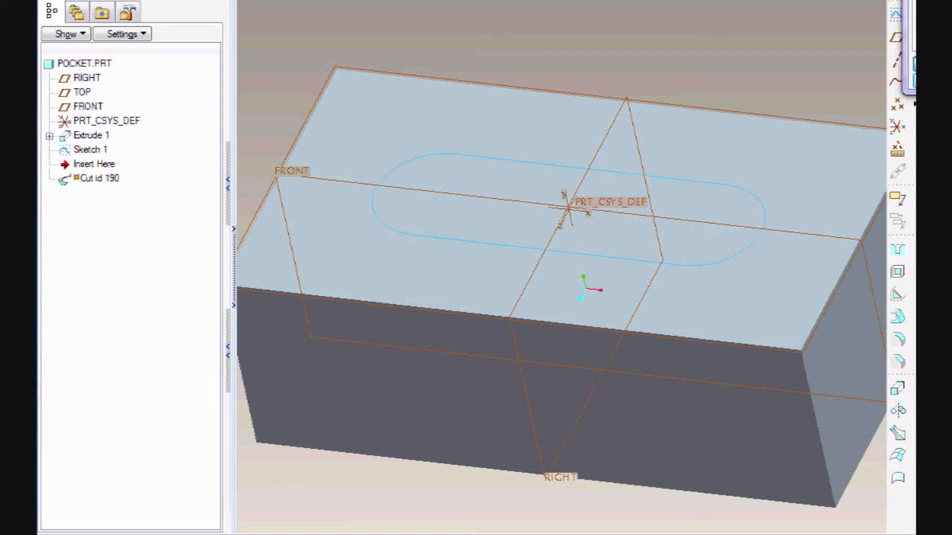
click(620, 173)
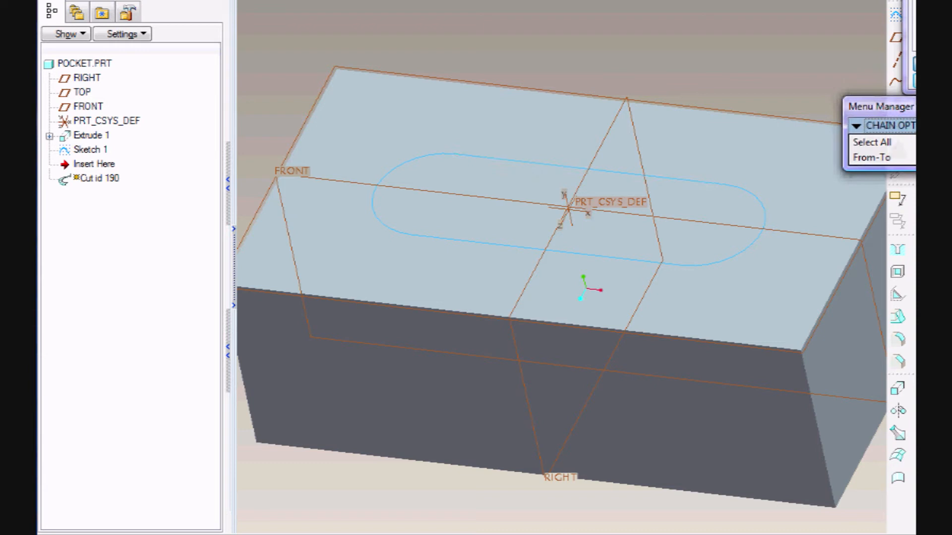
click(880, 141)
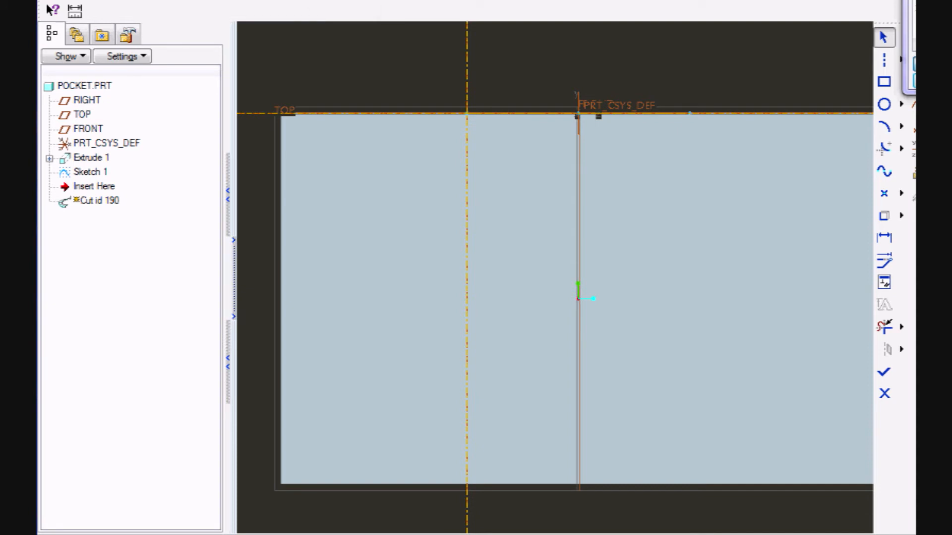
Add the FRONT datum plane as a reference for the sweep's section sketch.
click(901, 60)
click(914, 60)
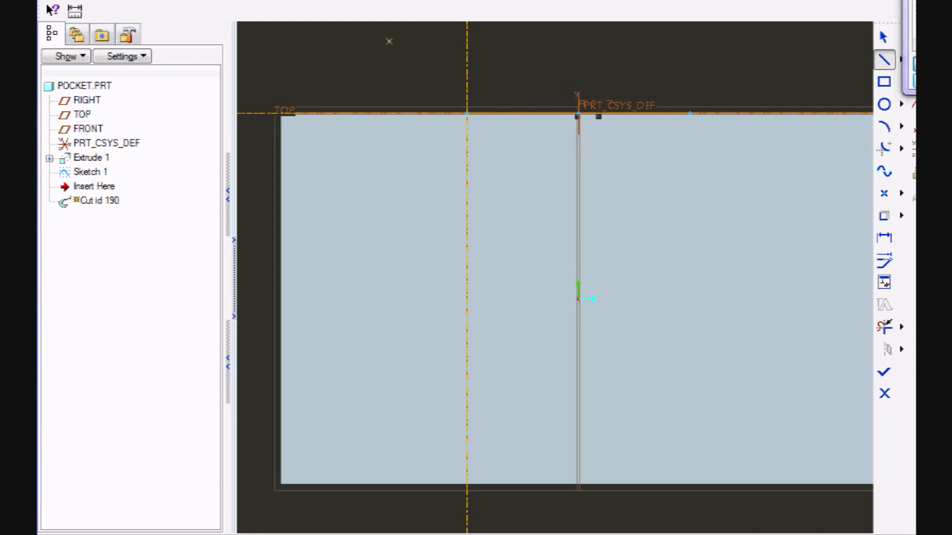
click(136, 1)
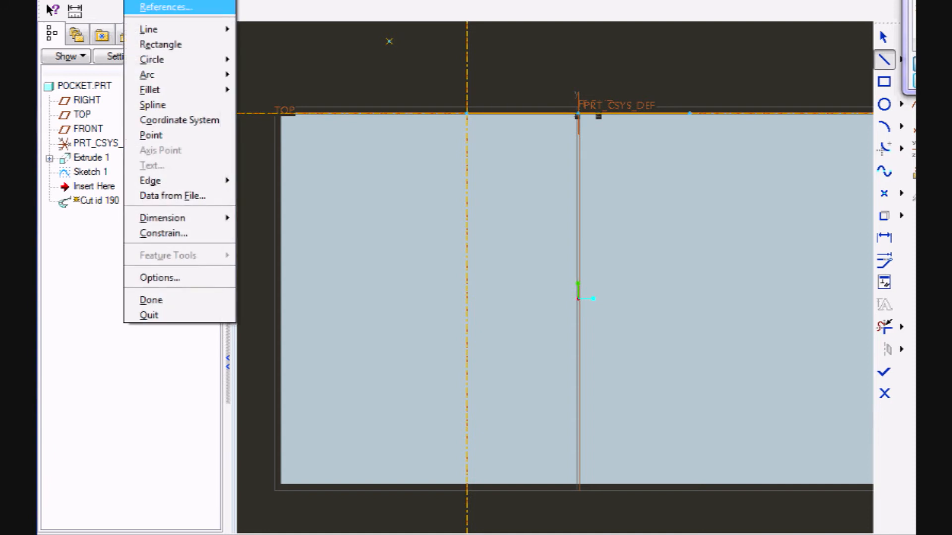
click(163, 7)
click(579, 297)
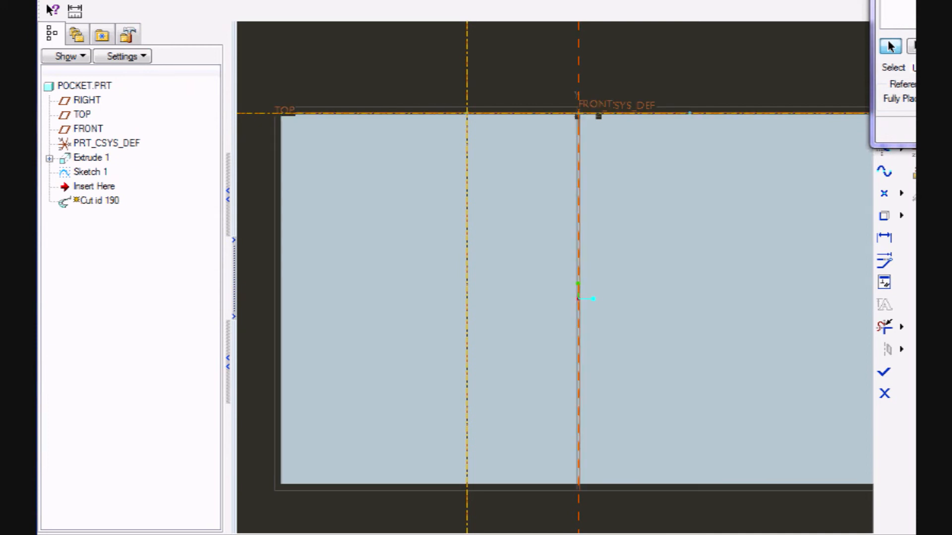
click(915, 130)
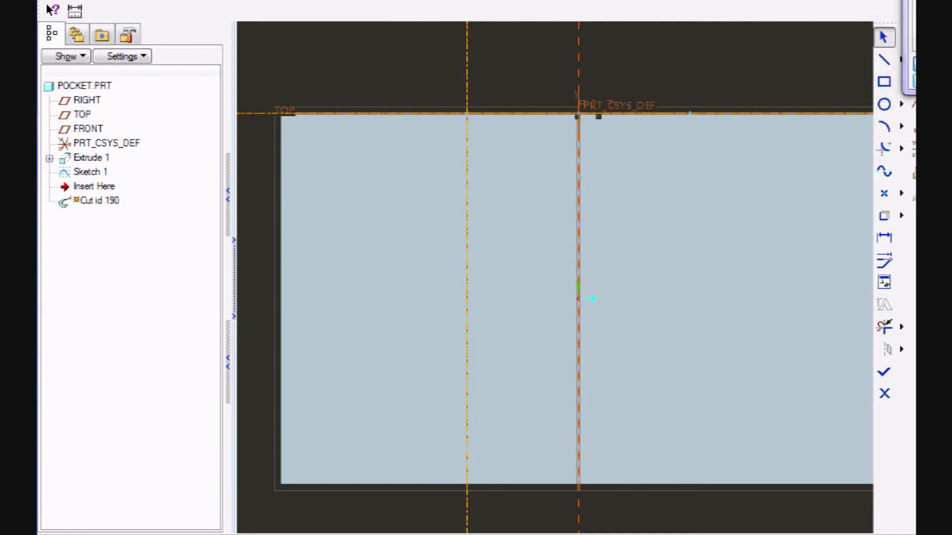
Draw a vertical line about 11 long, straight down from the trajectory's start point at the block's upper face.
click(884, 60)
click(466, 113)
click(467, 194)
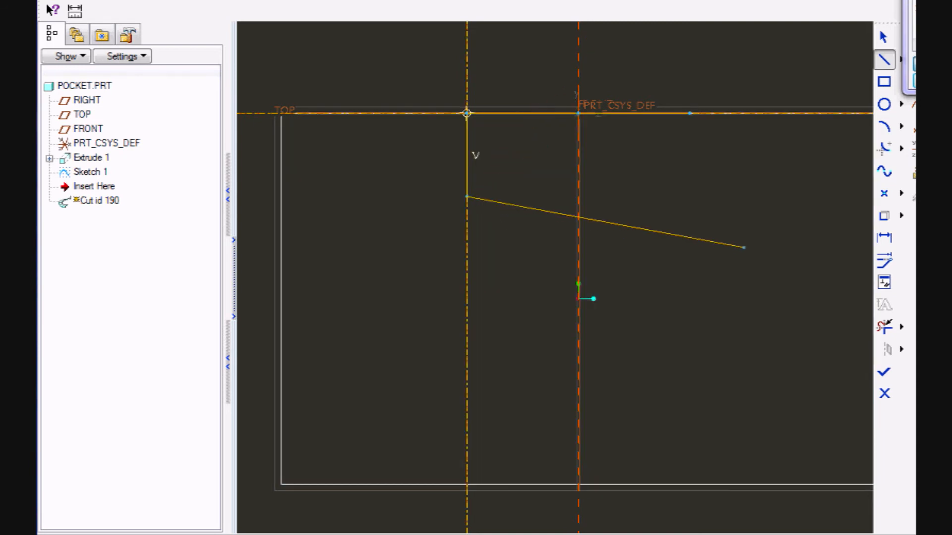
Draw an arc tangent to the line's lower end, centred on the FRONT reference, and trim off the part beyond that reference.
click(884, 127)
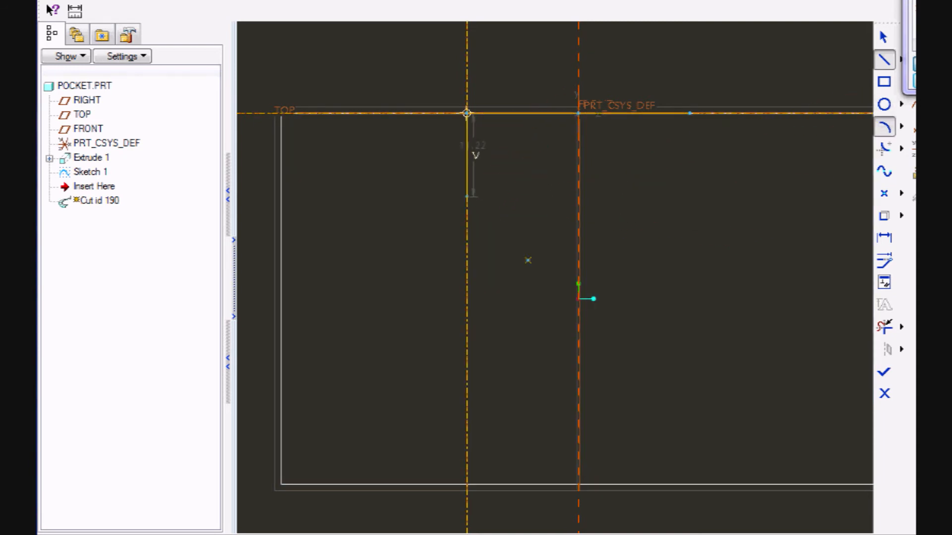
click(466, 197)
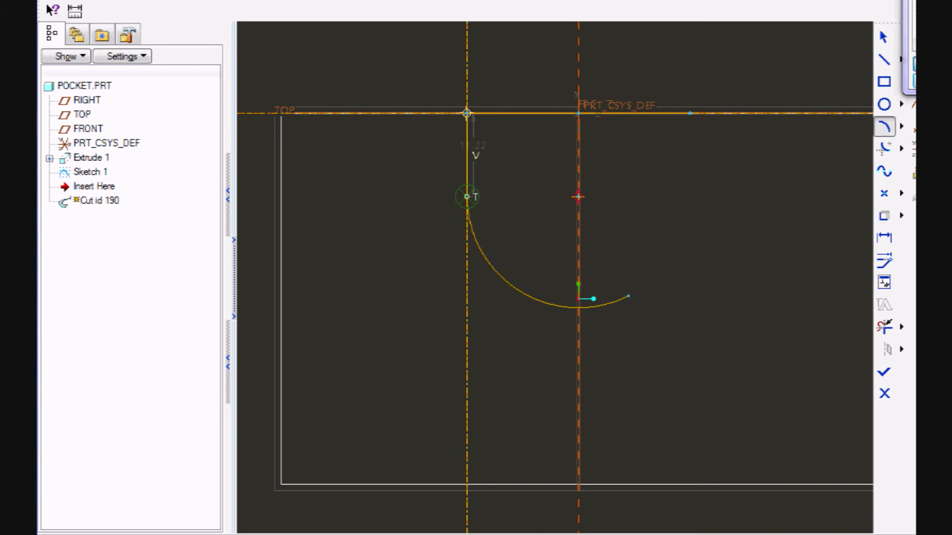
click(630, 296)
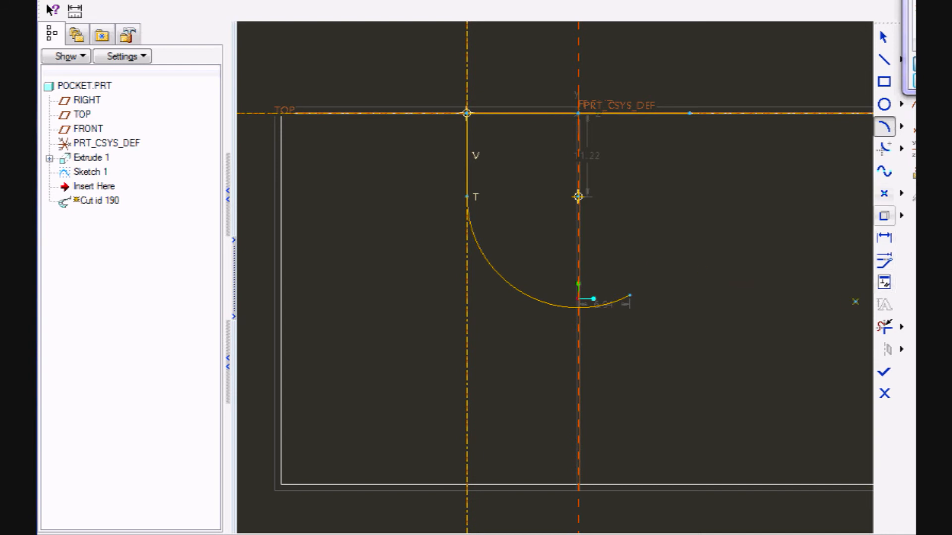
click(884, 328)
click(607, 304)
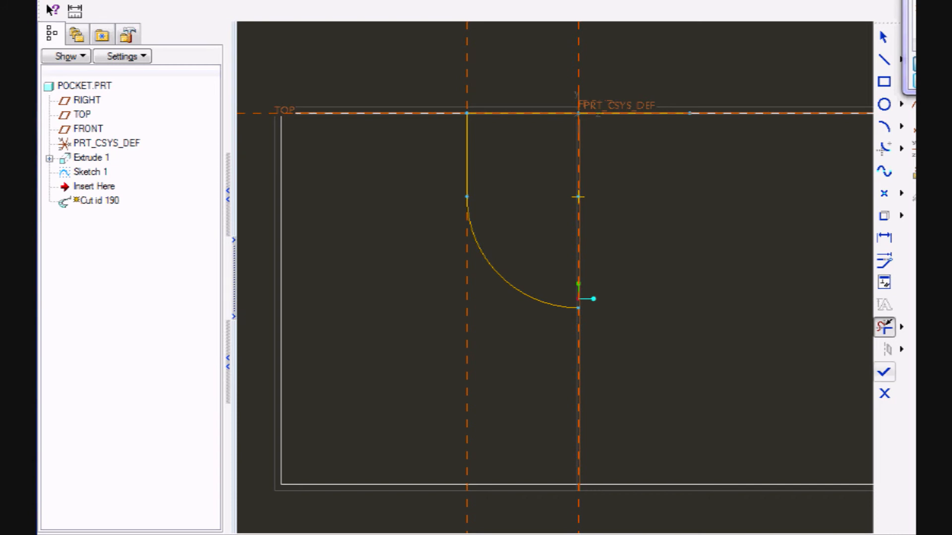
Try to finish the open section, and leave the sketcher with the section incomplete.
click(884, 371)
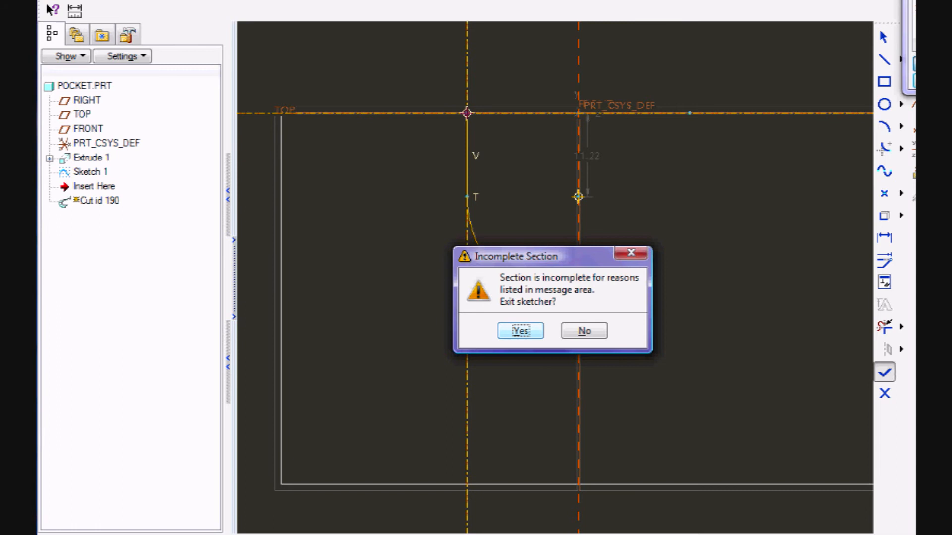
click(584, 331)
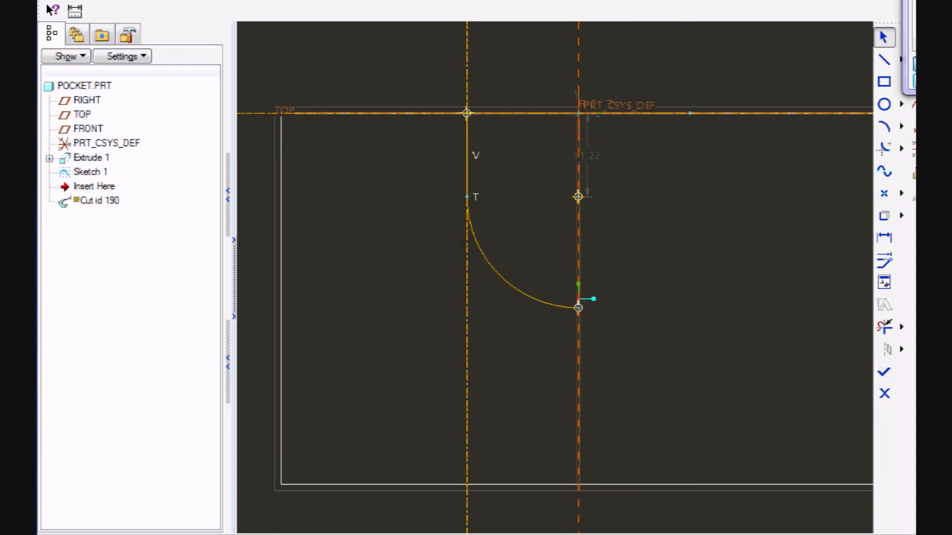
click(885, 371)
click(519, 329)
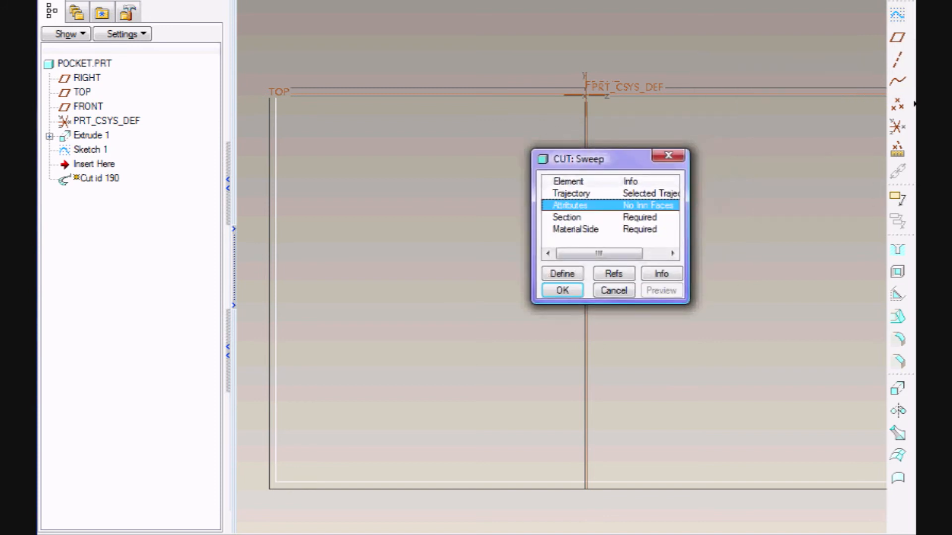
Redefine the sweep cut's Attributes to add inner faces and accept the sketched section to complete the cut.
click(563, 275)
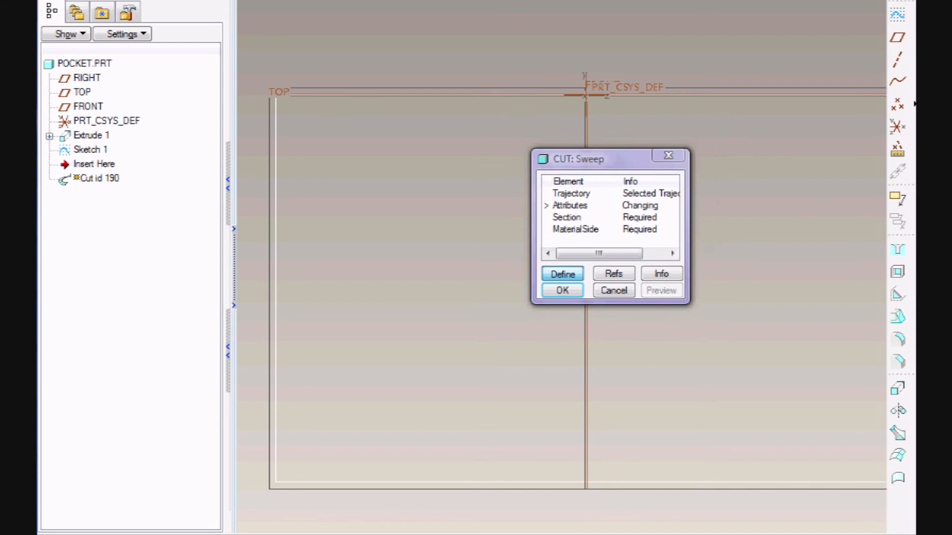
click(718, 351)
click(705, 383)
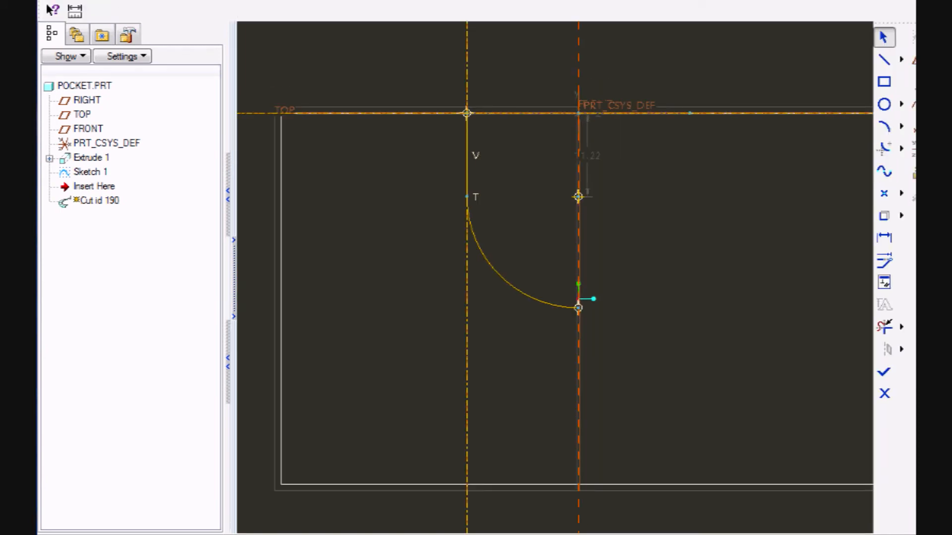
click(884, 372)
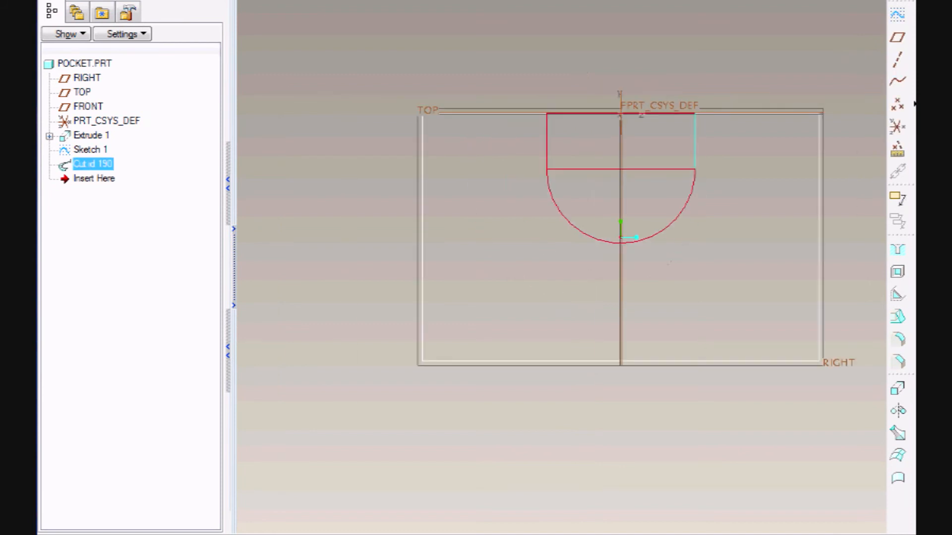
Open the colour and appearance settings and set the yellow painted appearance's assignment to surfaces.
middle_drag(669, 263, 727, 322)
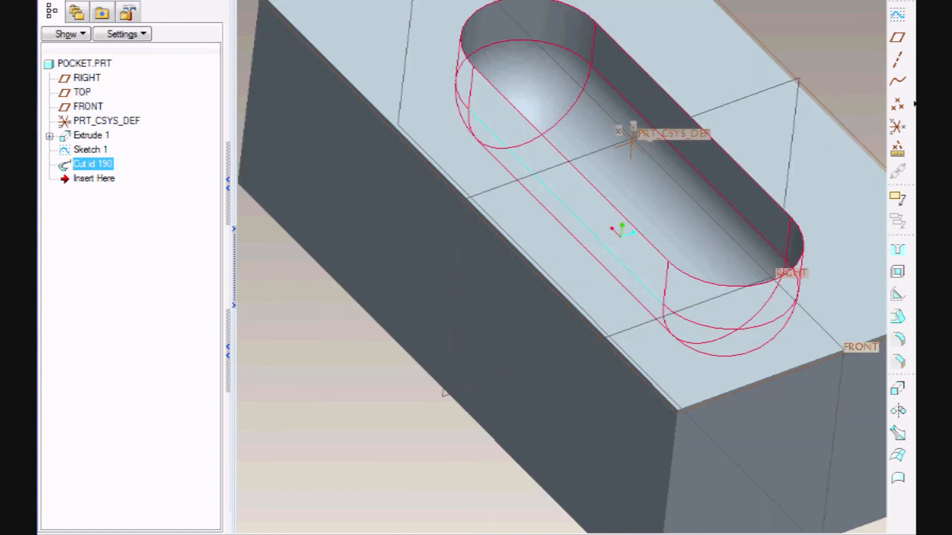
scroll(526, 248, up, 2)
scroll(595, 106, down, 2)
middle_drag(595, 106, 536, 149)
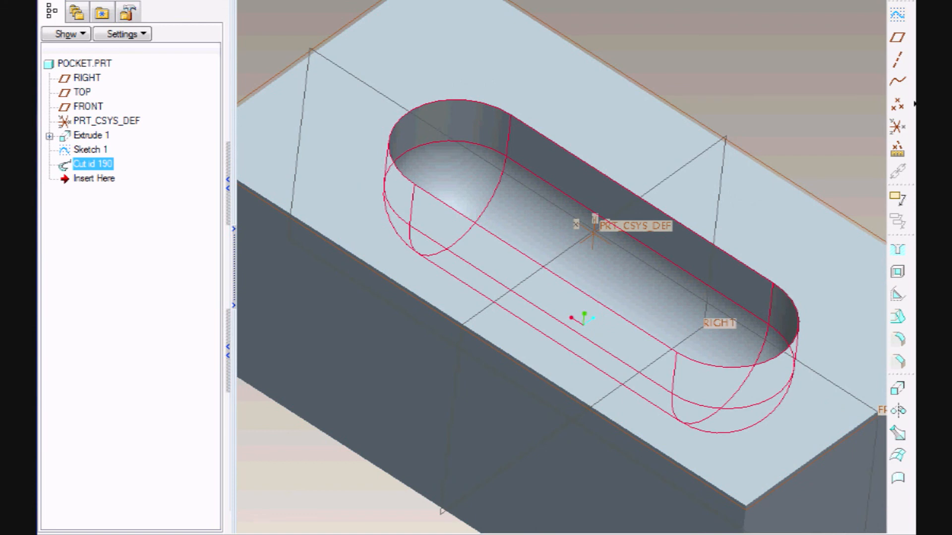
middle_drag(515, 237, 520, 213)
click(322, 397)
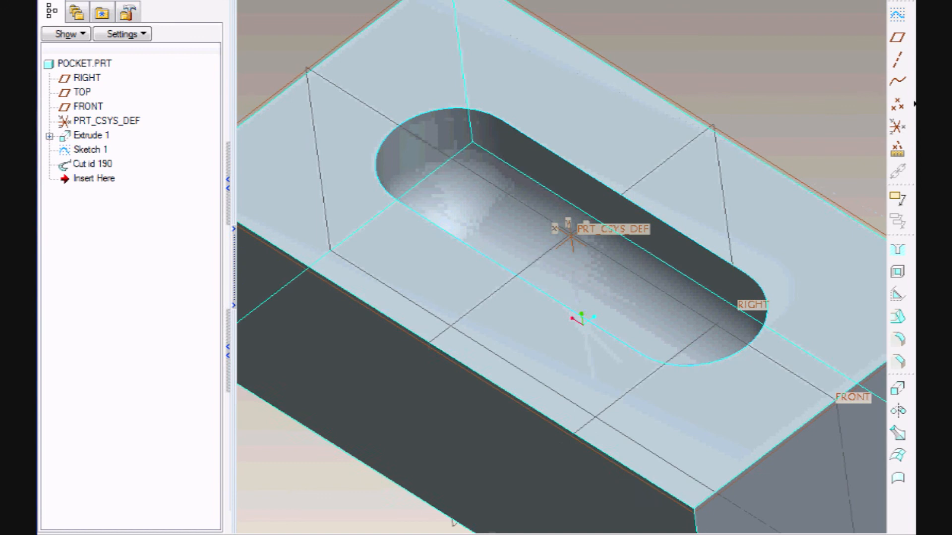
click(83, 1)
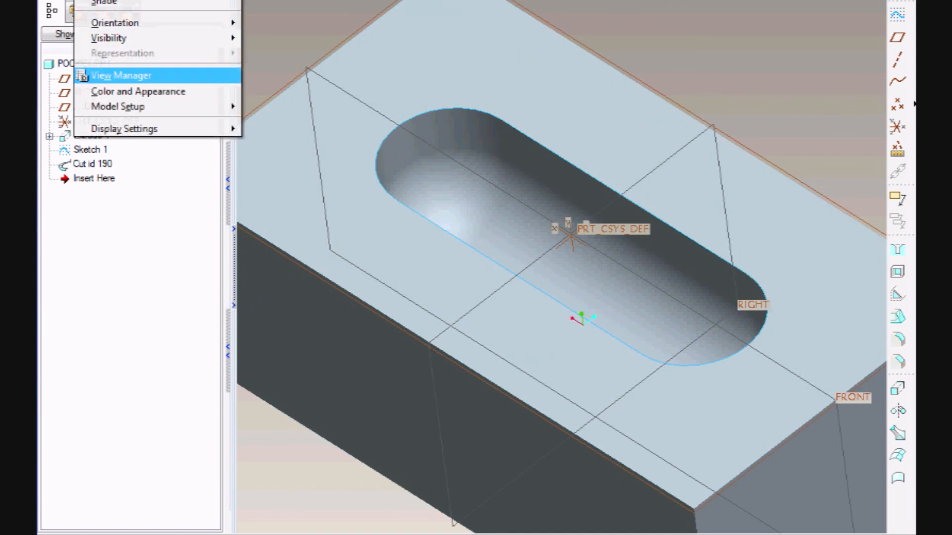
click(139, 92)
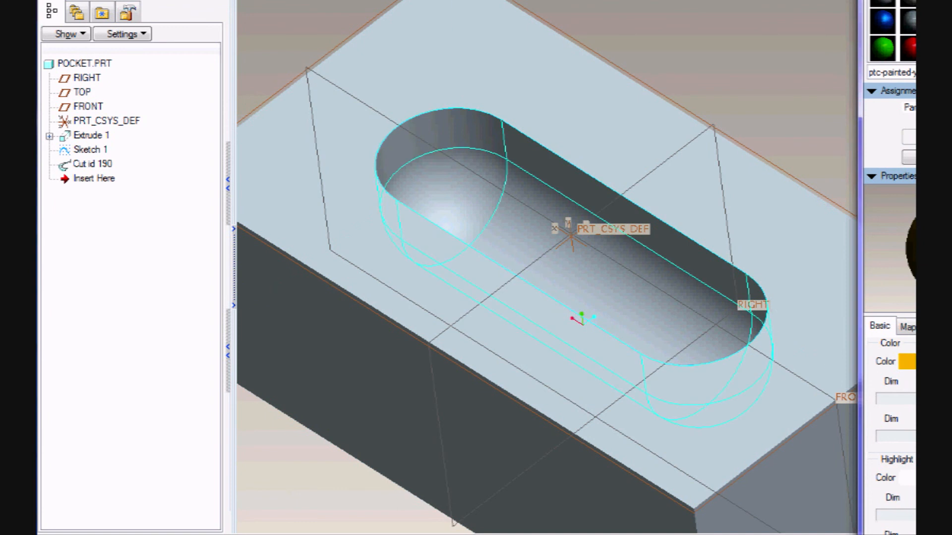
click(909, 108)
click(909, 132)
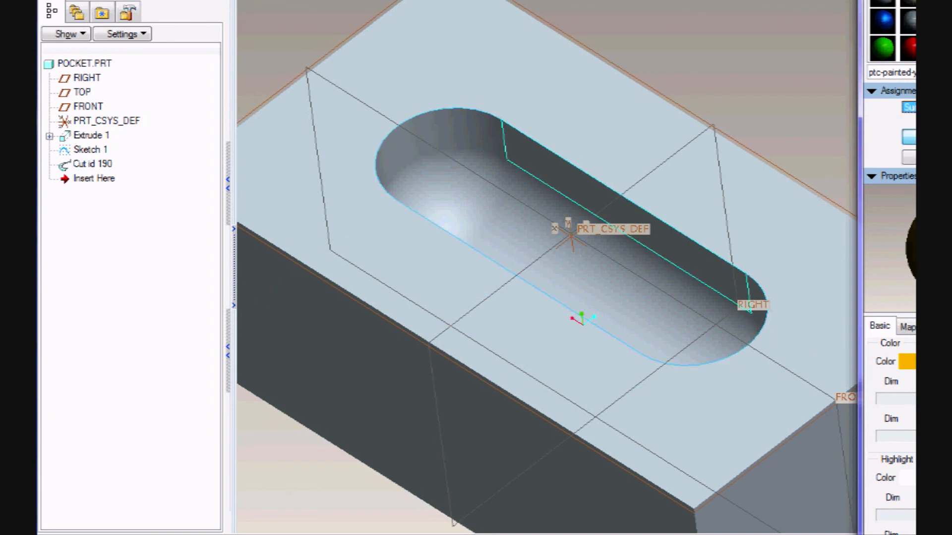
Select all the side and bottom surfaces of the pocket and apply the yellow painted appearance to them.
click(570, 189)
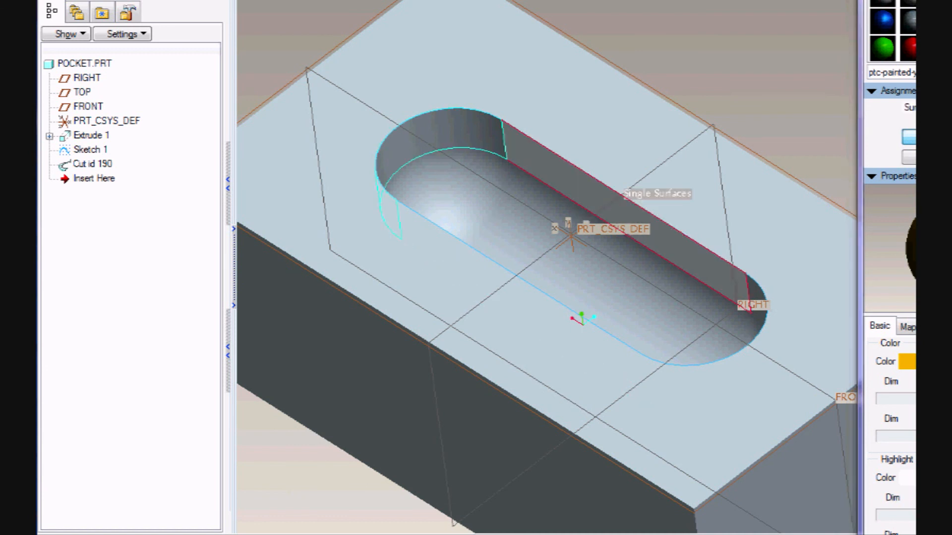
ctrl+click(468, 131)
ctrl+click(466, 186)
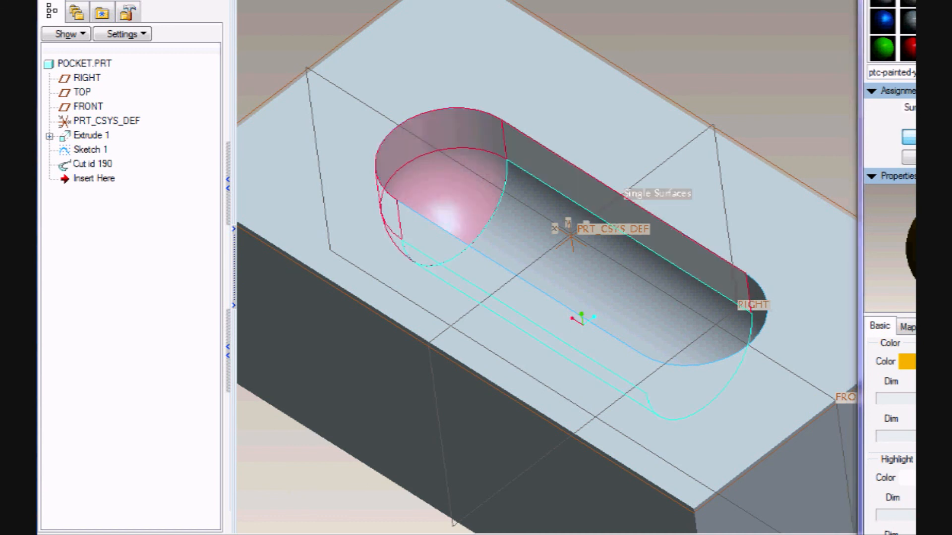
ctrl+click(560, 258)
middle_drag(570, 229, 585, 303)
scroll(486, 240, up, 2)
ctrl+click(474, 290)
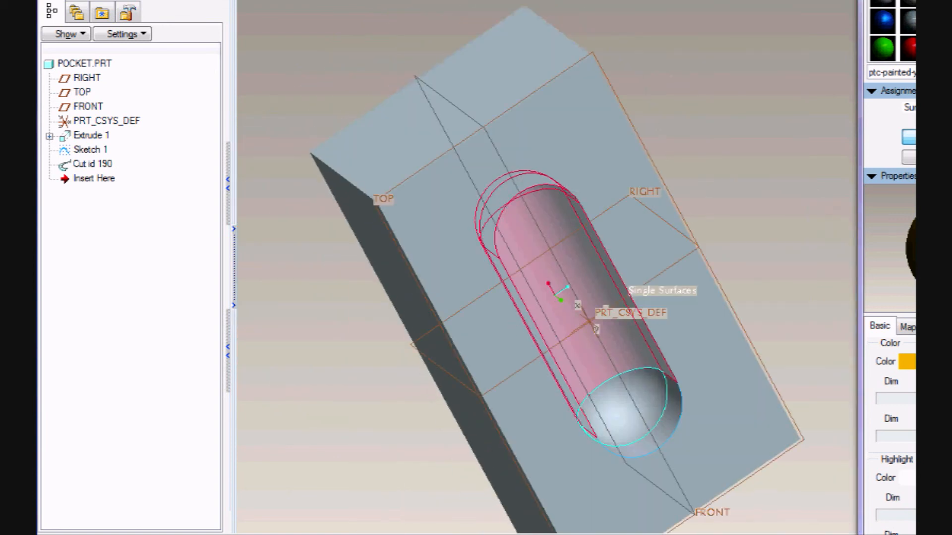
ctrl+click(625, 412)
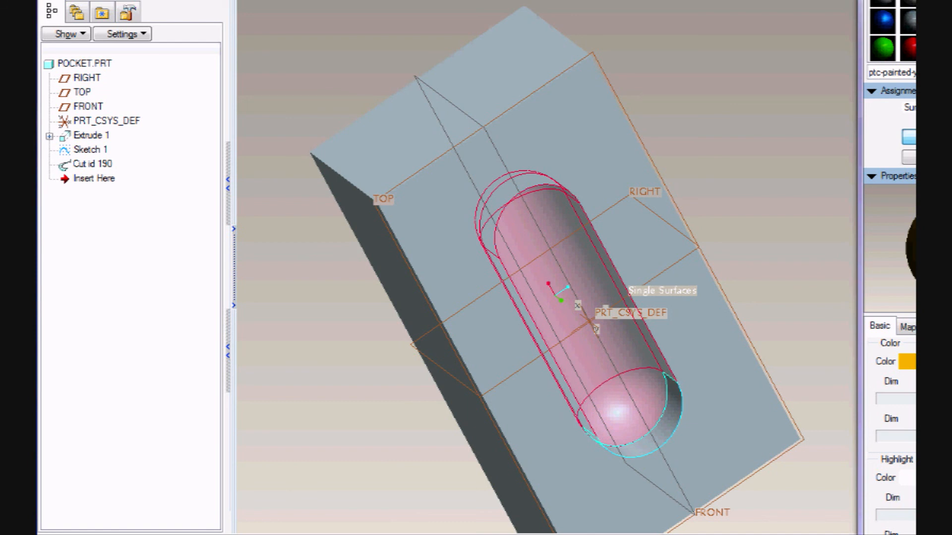
ctrl+click(667, 429)
middle_drag(585, 332, 555, 233)
middle_drag(555, 295, 558, 290)
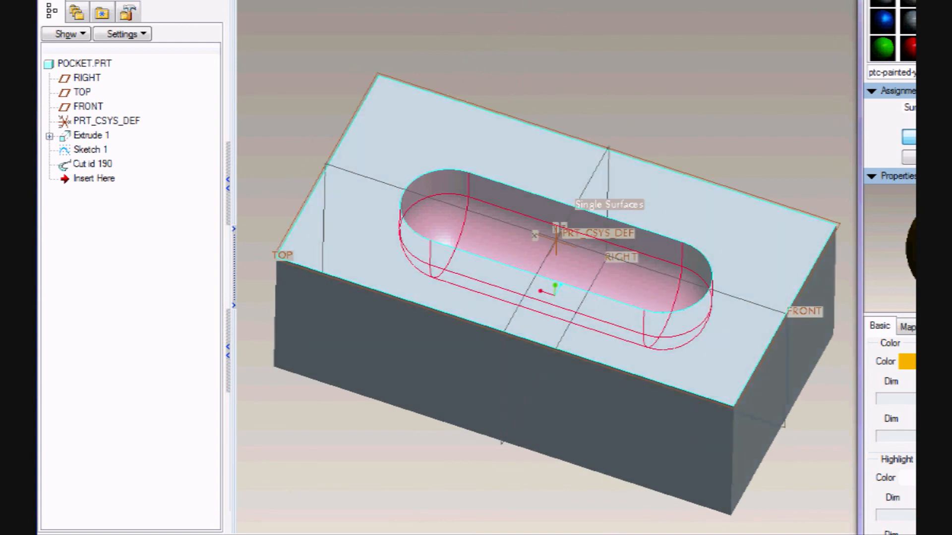
middle_click(557, 293)
click(910, 137)
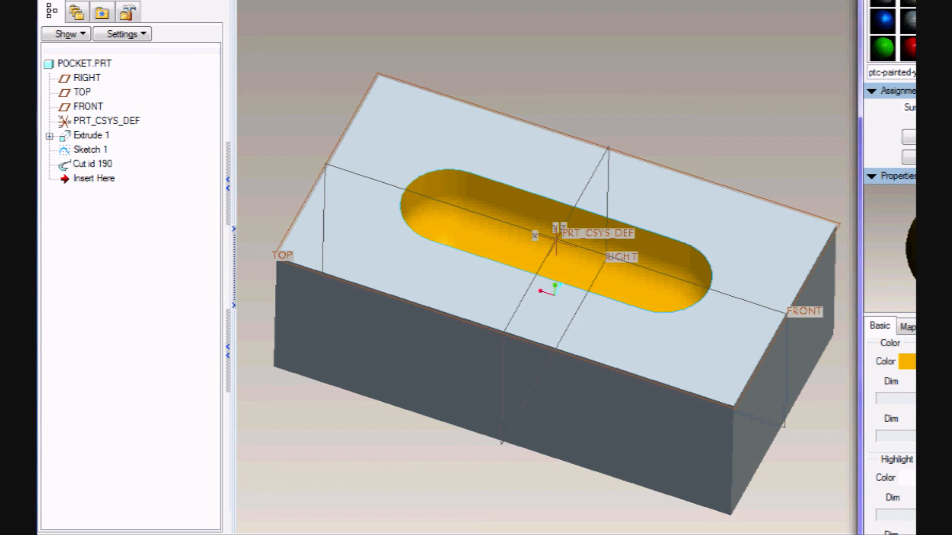
middle_drag(552, 292, 558, 289)
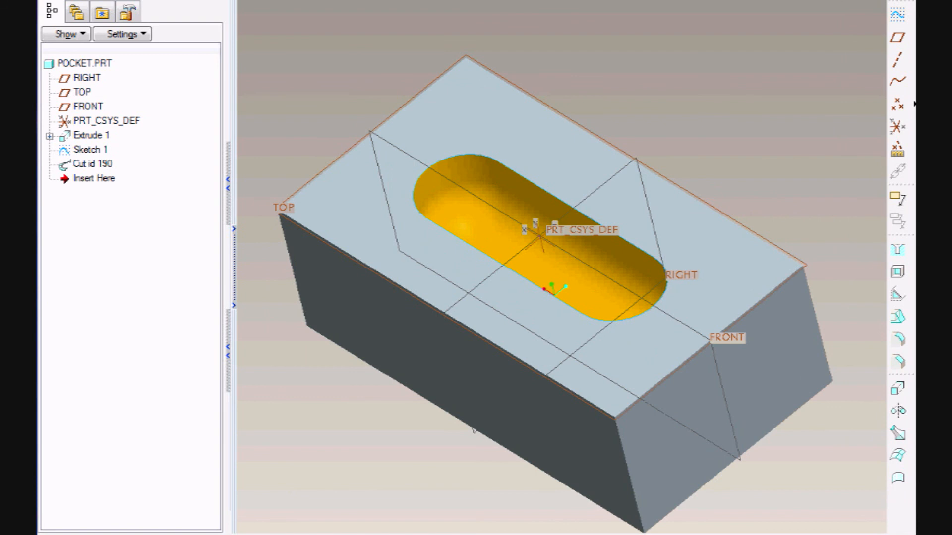
Change the system colours to the scheme with a dark green background and return the model to its default orientation.
click(85, 0)
mouse_move(149, 128)
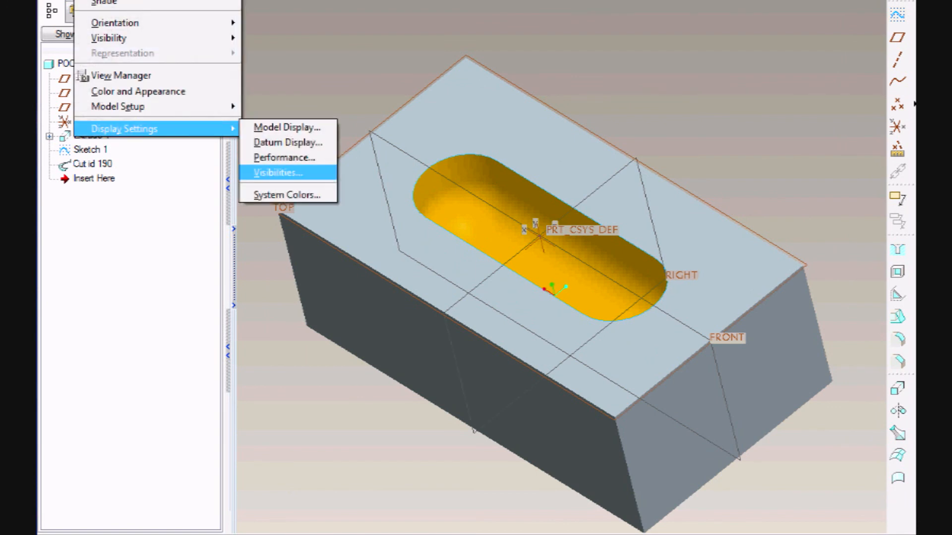
click(282, 193)
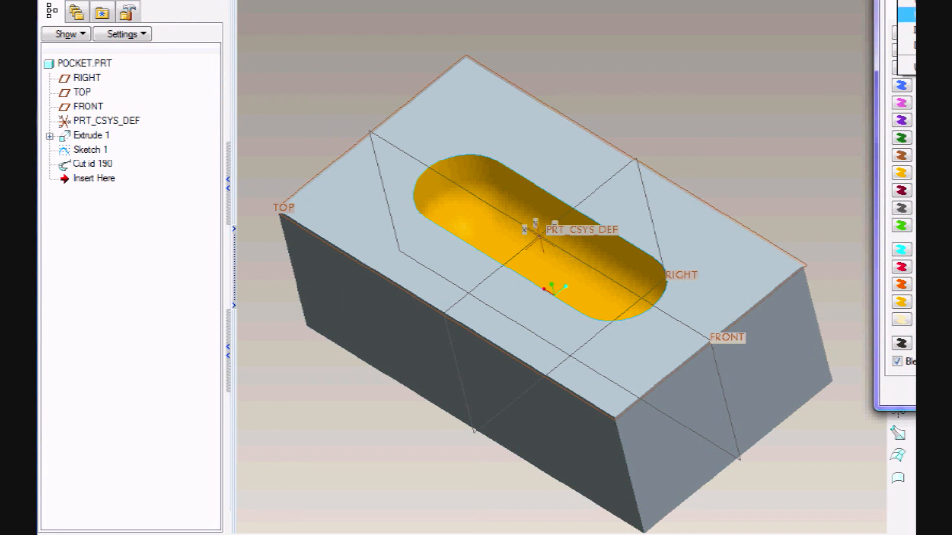
click(908, 15)
click(915, 392)
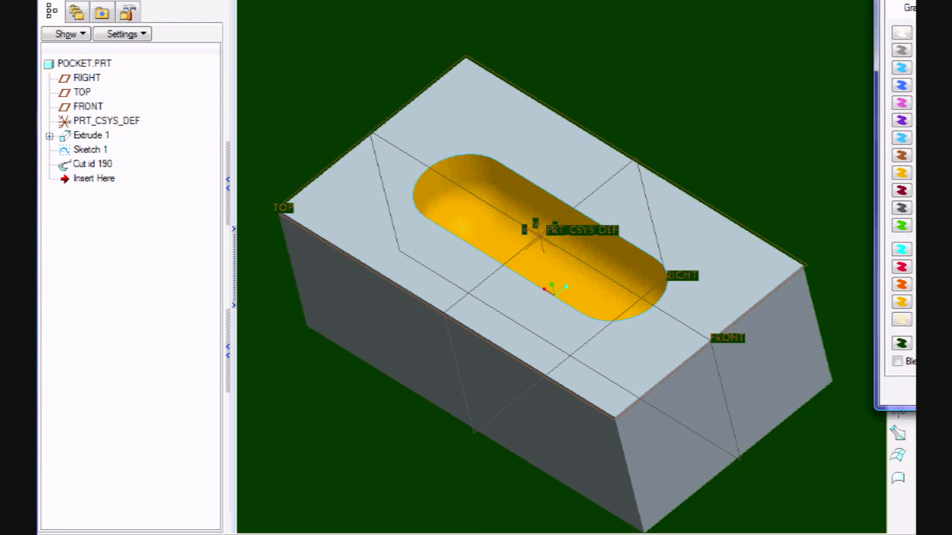
scroll(514, 185, down, 1)
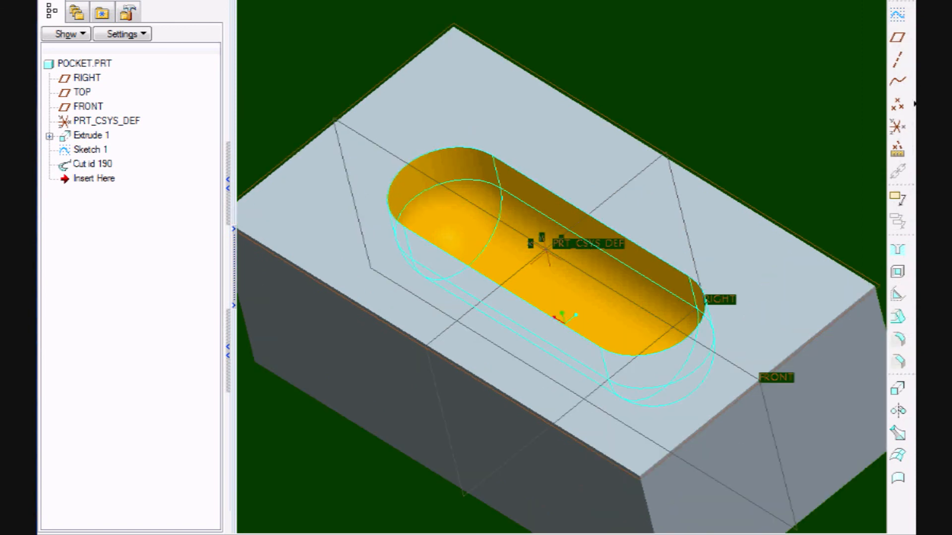
key(ctrl+d)
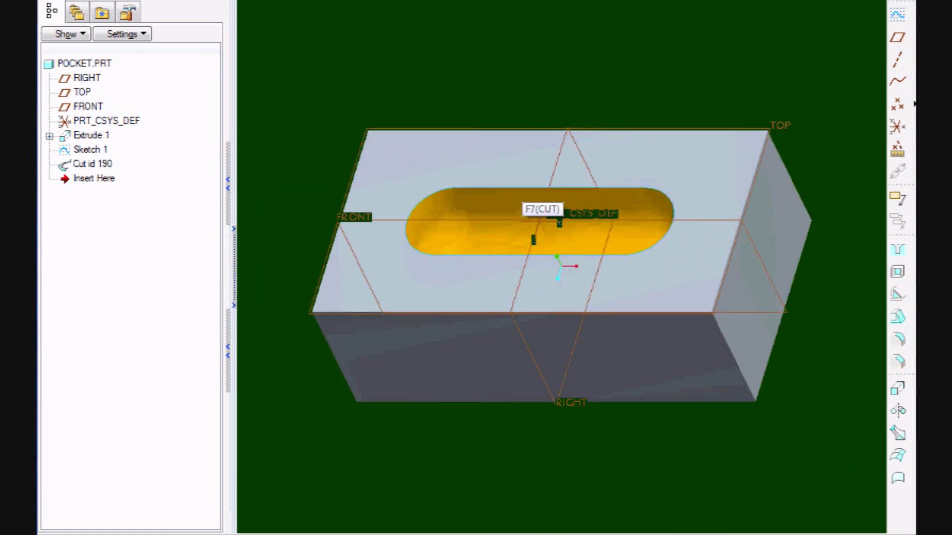